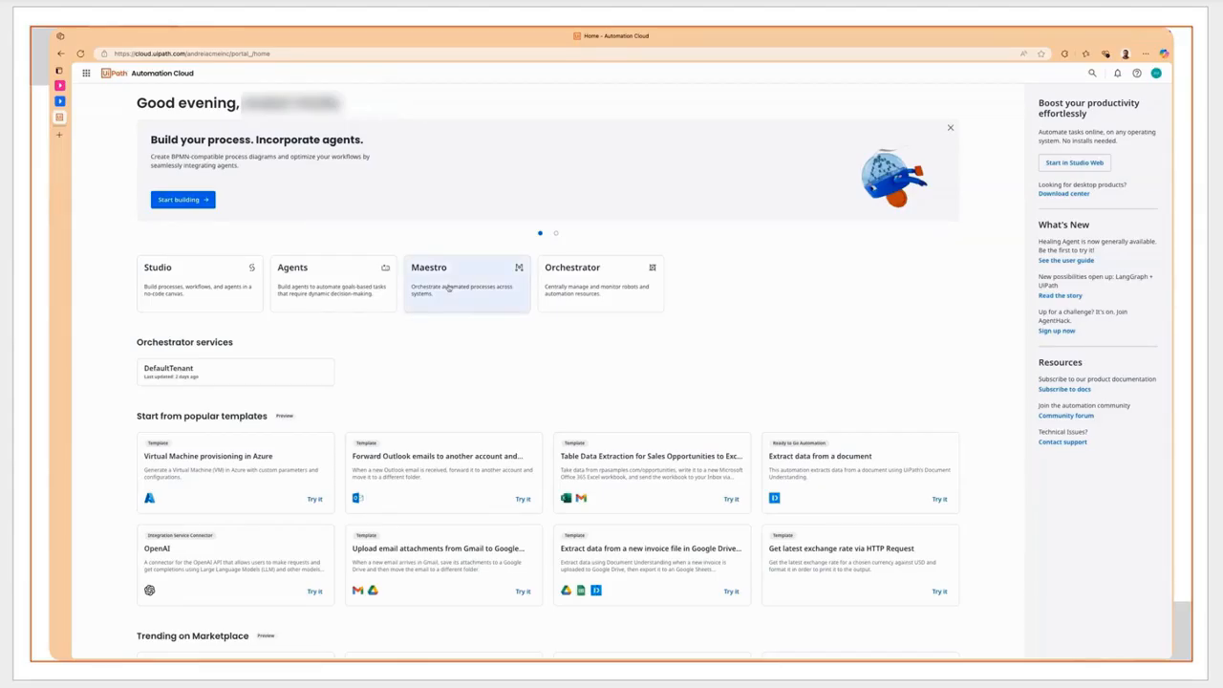
- Start modeling a new process in Maestro and name its start event "Receive Invoice"
{"action": "left_click", "coordinate": [449, 287]}
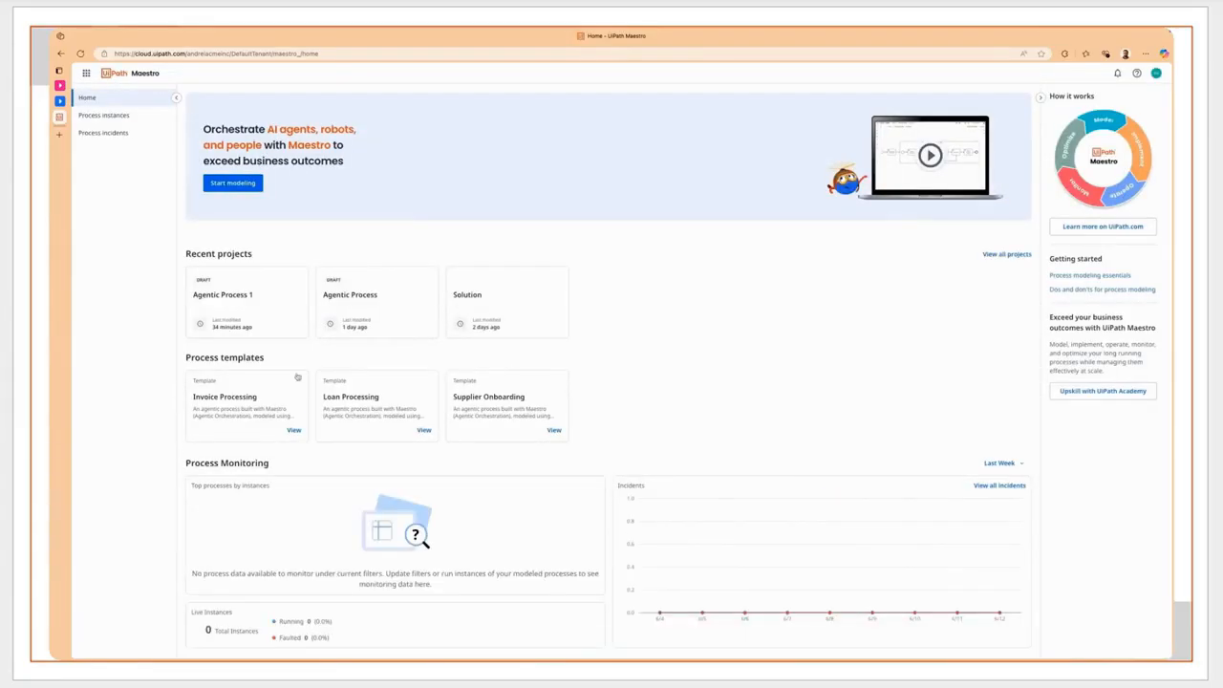
{"action": "left_click", "coordinate": [240, 184]}
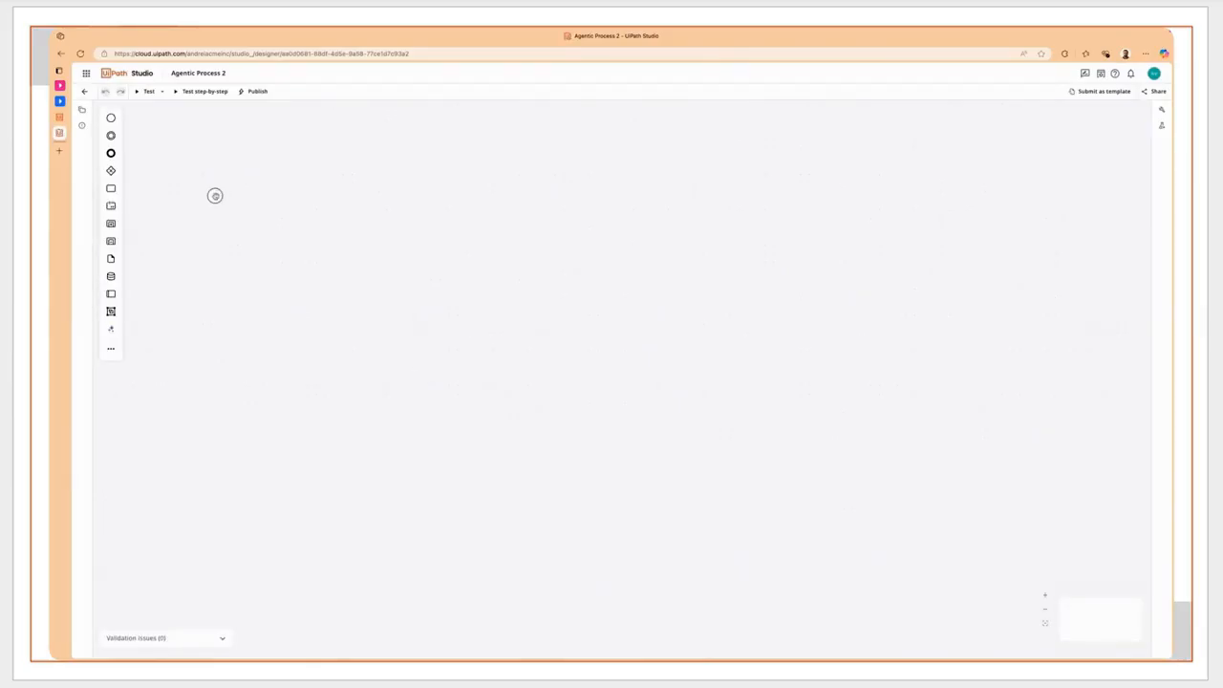
{"action": "left_click", "coordinate": [215, 195]}
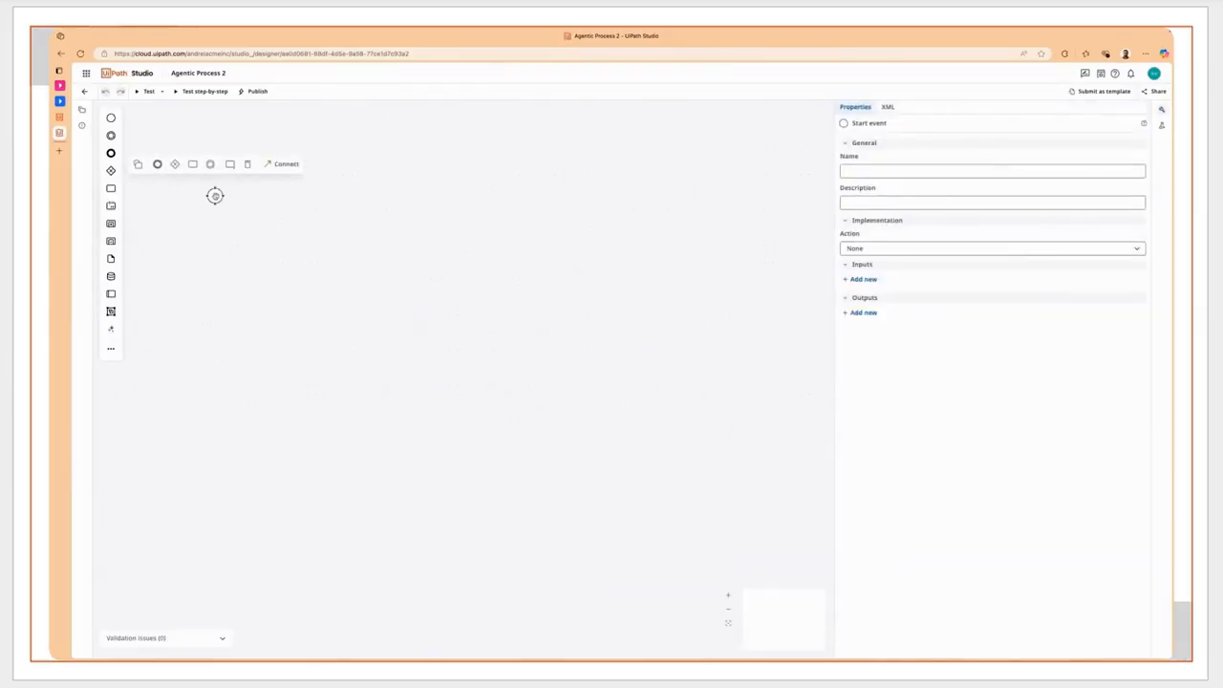
{"action": "left_click", "coordinate": [867, 170]}
{"action": "type", "text": "Rece"}
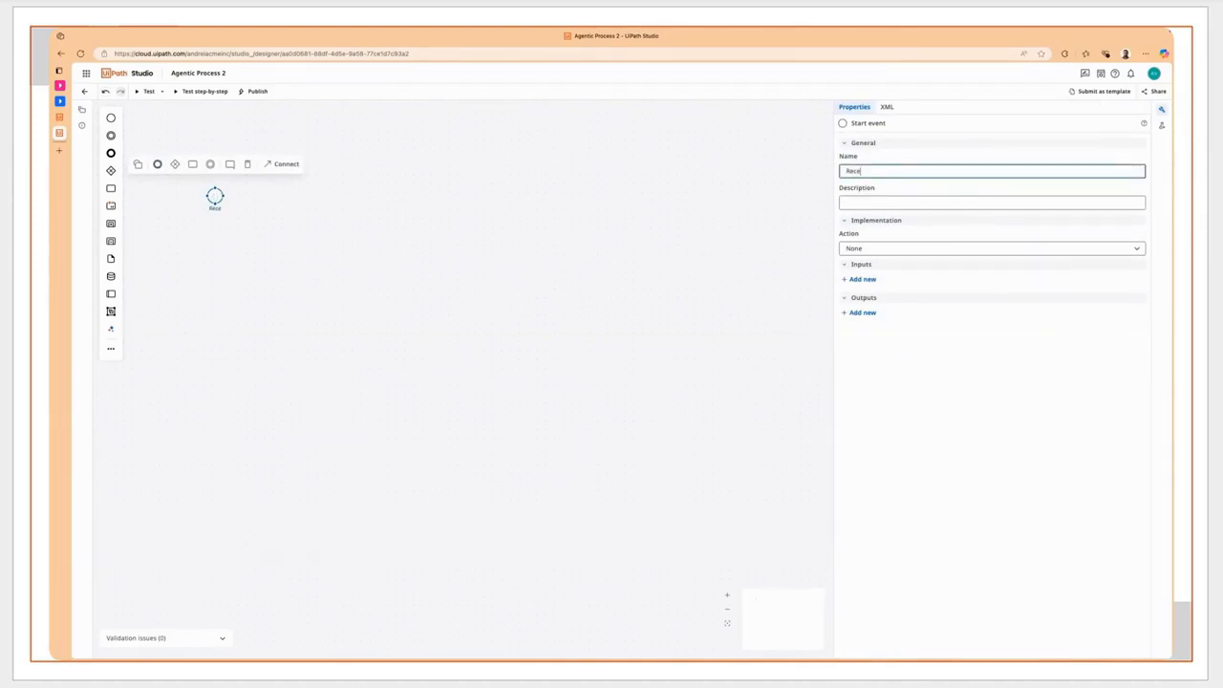
{"action": "type", "text": "ive Invoice"}
- Attach a text annotation reading "Data Service Trigger" to the start event and place it directly above the event
{"action": "left_click", "coordinate": [230, 163]}
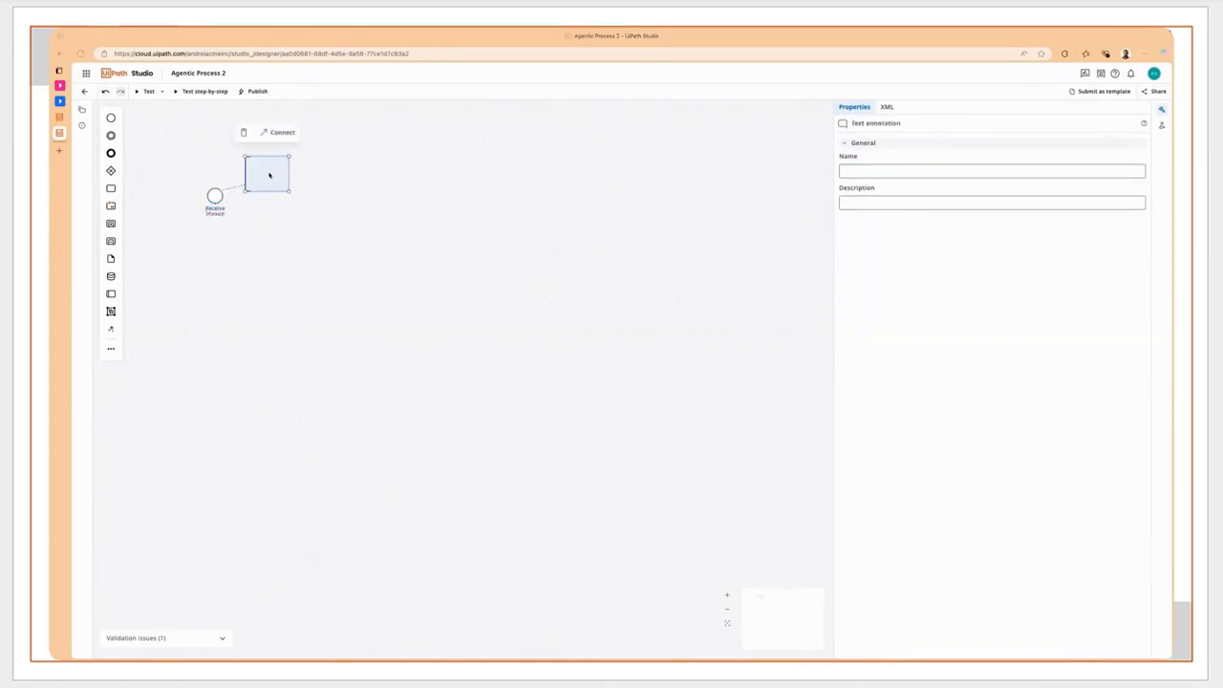
{"action": "type", "text": "Data Service Trigger"}
{"action": "left_click", "coordinate": [286, 219]}
{"action": "left_click", "coordinate": [265, 177]}
{"action": "left_click_drag", "start_coordinate": [264, 177], "coordinate": [210, 158]}
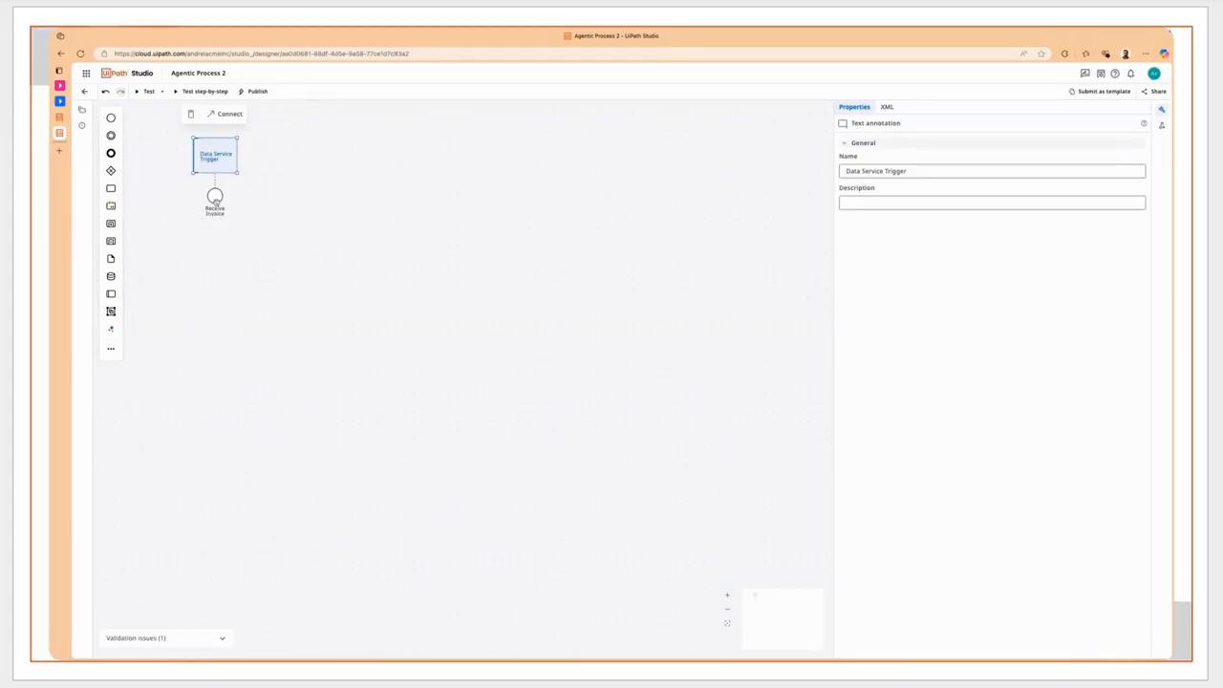
- Add a task named "Invoice to PO Matching" after the Receive Invoice start event
{"action": "left_click", "coordinate": [215, 198]}
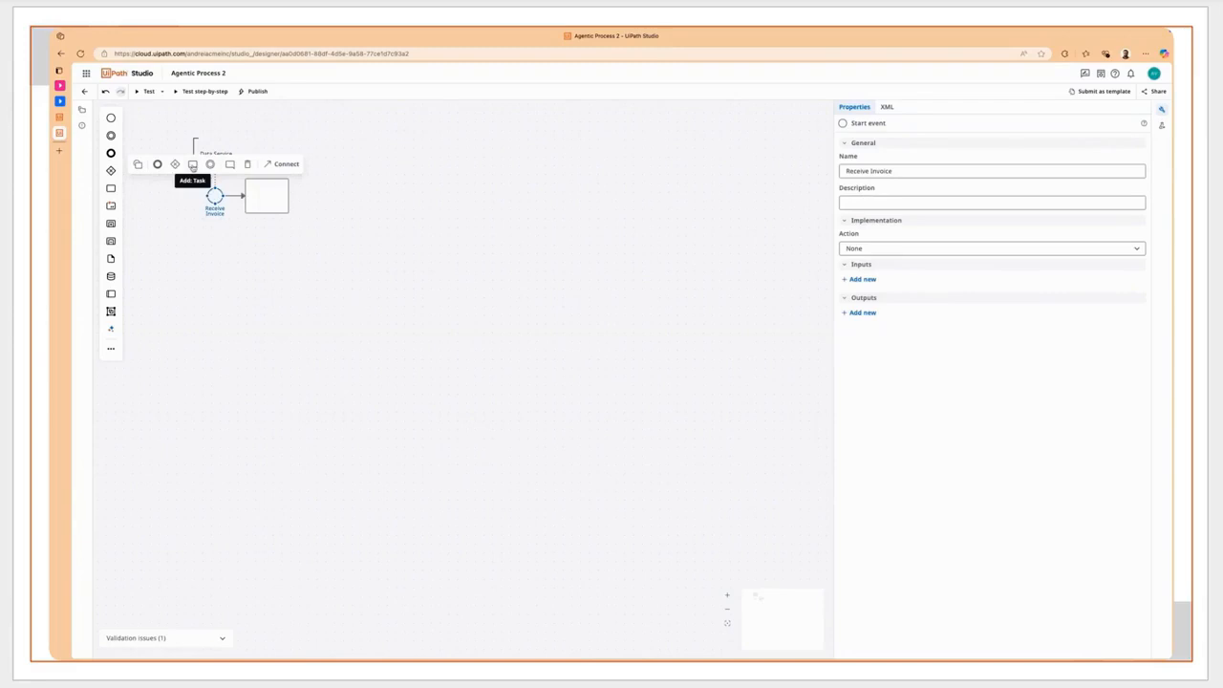
{"action": "left_click", "coordinate": [193, 165]}
{"action": "type", "text": "Invoice to PO Matching"}
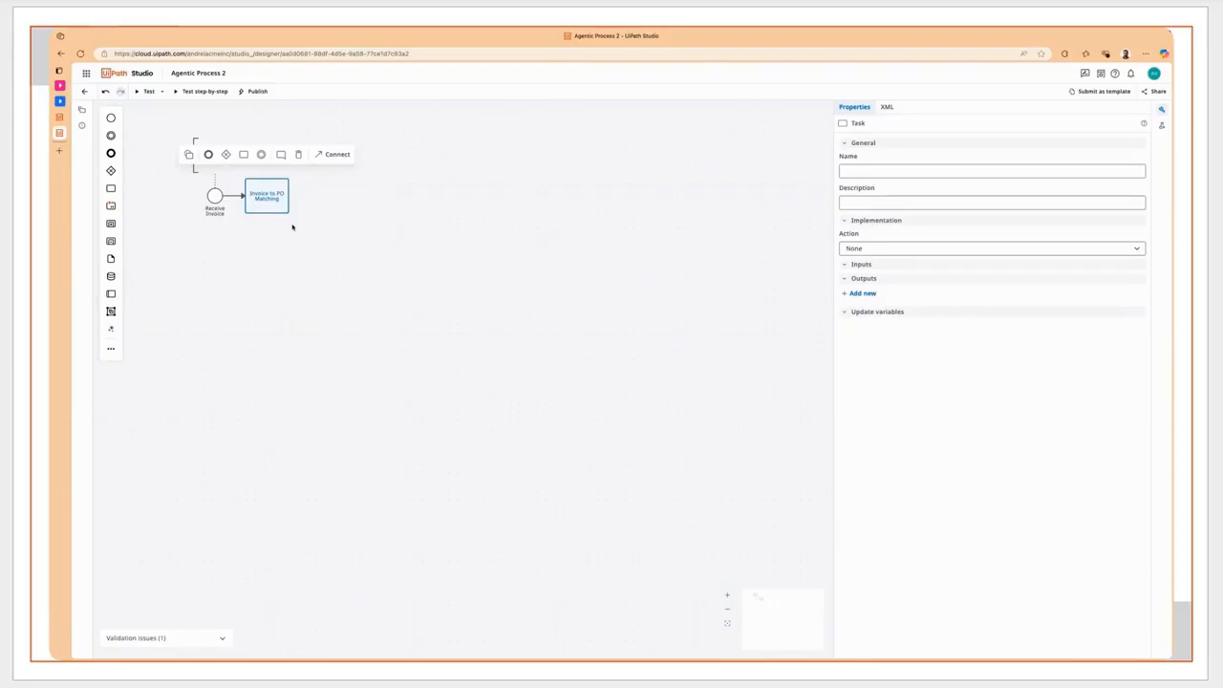
- Attach a text annotation reading "Automation" to the Invoice to PO Matching task and place it above the task
{"action": "left_click", "coordinate": [281, 154]}
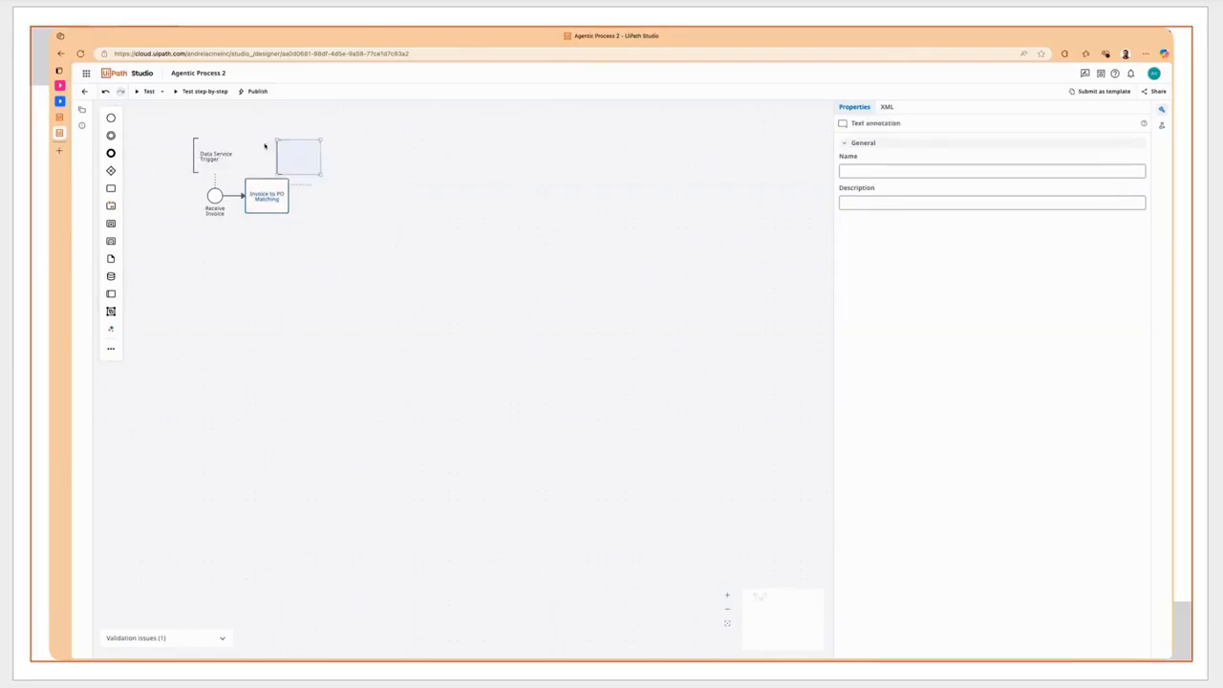
{"action": "left_click_drag", "start_coordinate": [290, 156], "coordinate": [259, 142]}
{"action": "double_click", "coordinate": [259, 141]}
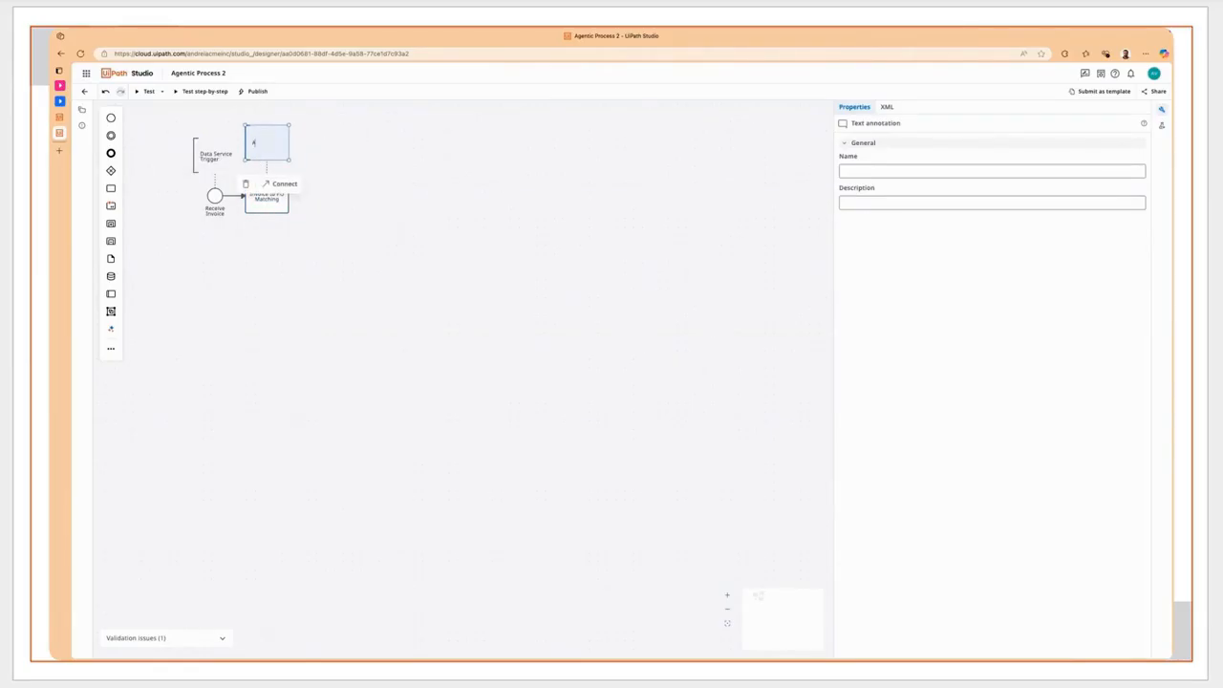
{"action": "type", "text": "Automation"}
- Add an exclusive gateway named "Is resolution required?" after the Invoice to PO Matching task
{"action": "left_click", "coordinate": [275, 198]}
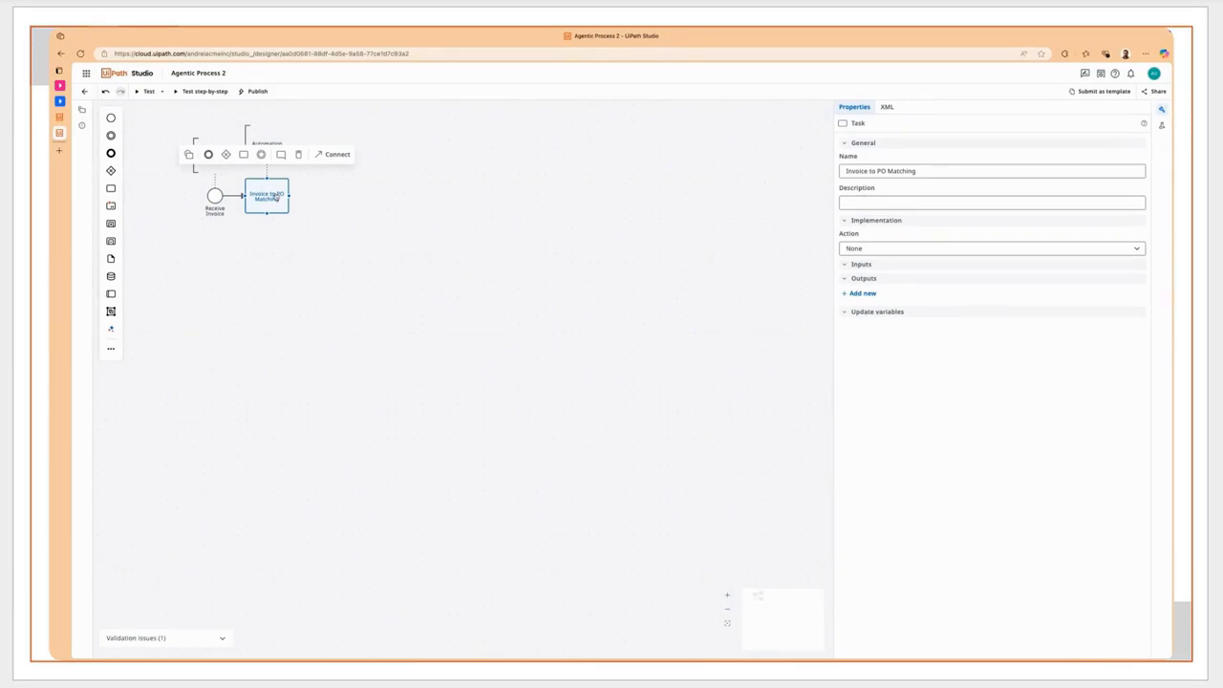
{"action": "left_click", "coordinate": [226, 154]}
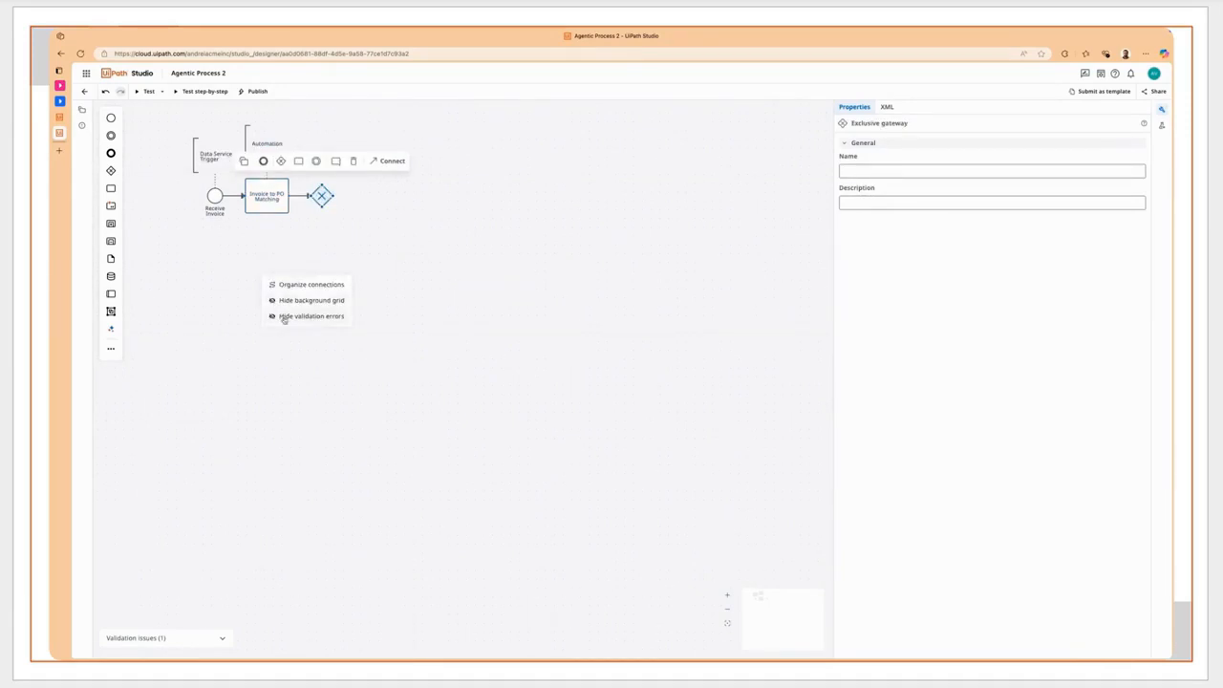
{"action": "type", "text": "Is resolu"}
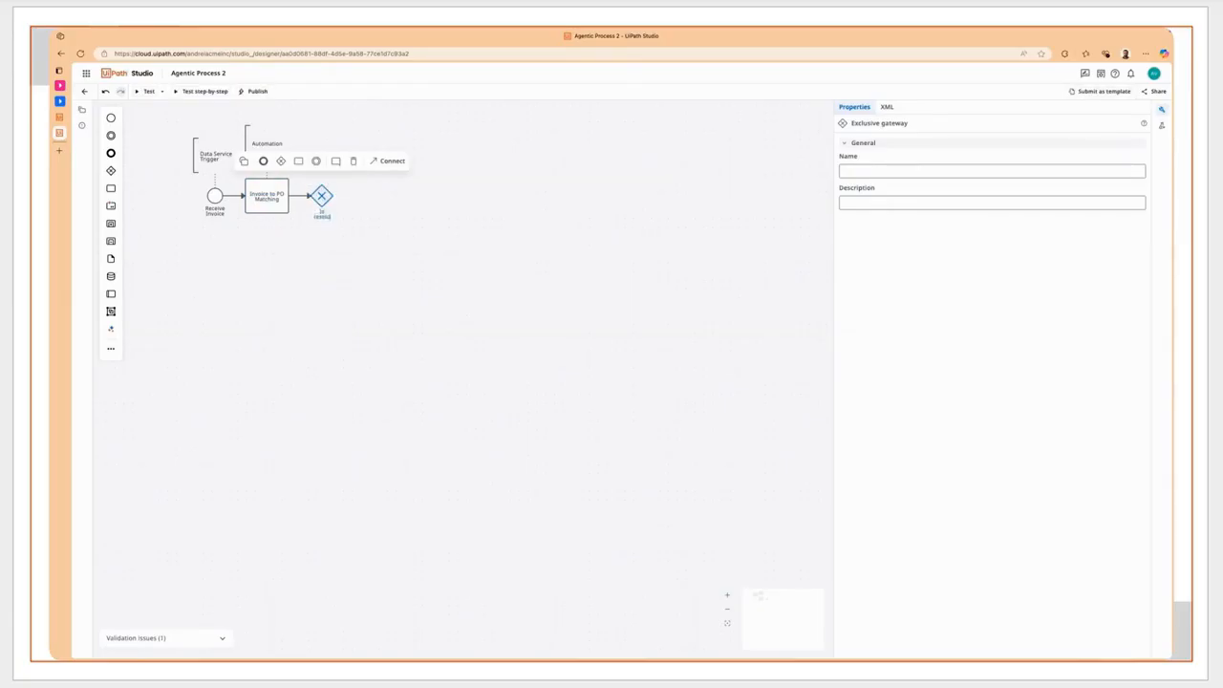
{"action": "type", "text": "tion required?"}
{"action": "key", "text": "Return"}
- Add a task named "Invoice approval" after the "Is resolution required?" gateway
{"action": "left_click", "coordinate": [298, 160]}
{"action": "type", "text": "Invoice"}
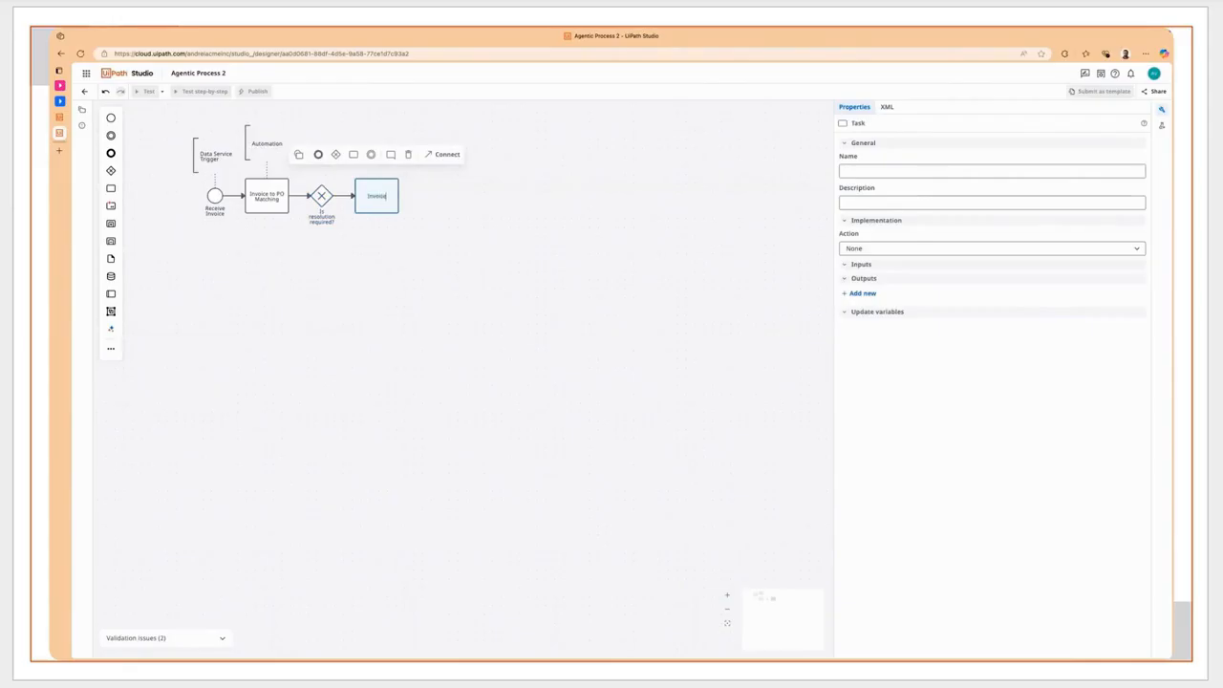
{"action": "type", "text": " approval"}
- Attach a text annotation reading "Action Center App task" to the Invoice approval task and place it above the task
{"action": "left_click", "coordinate": [391, 153]}
{"action": "type", "text": "A"}
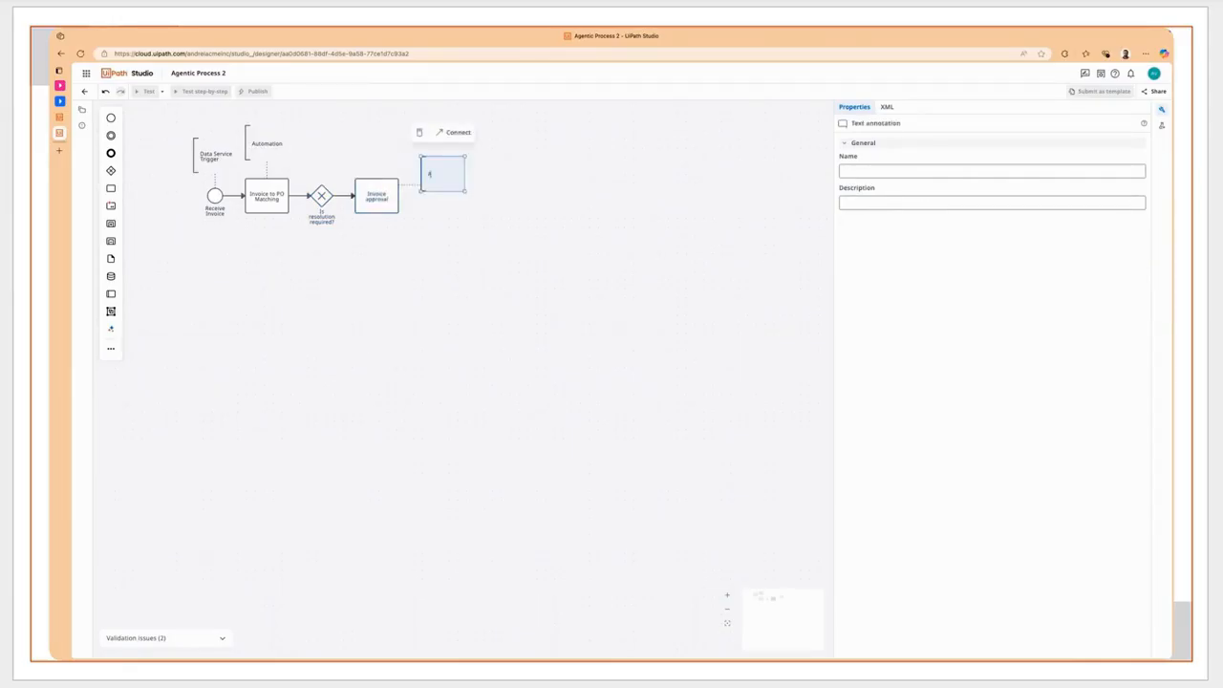
{"action": "type", "text": "ction Center App task"}
{"action": "left_click_drag", "start_coordinate": [432, 177], "coordinate": [366, 143]}
{"action": "left_click", "coordinate": [386, 201]}
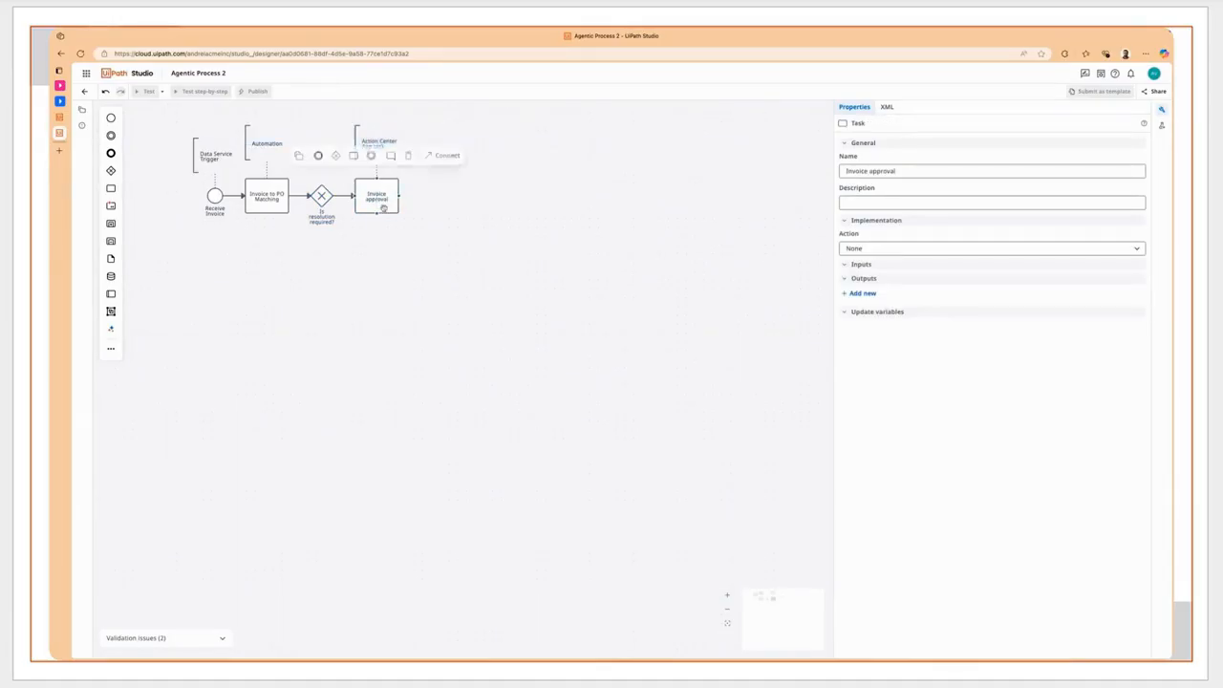
- Add a second task from the "Is resolution required?" gateway, place it below the gateway and name it "Resolve Discrepancies"
{"action": "left_click", "coordinate": [323, 197]}
{"action": "left_click", "coordinate": [299, 154]}
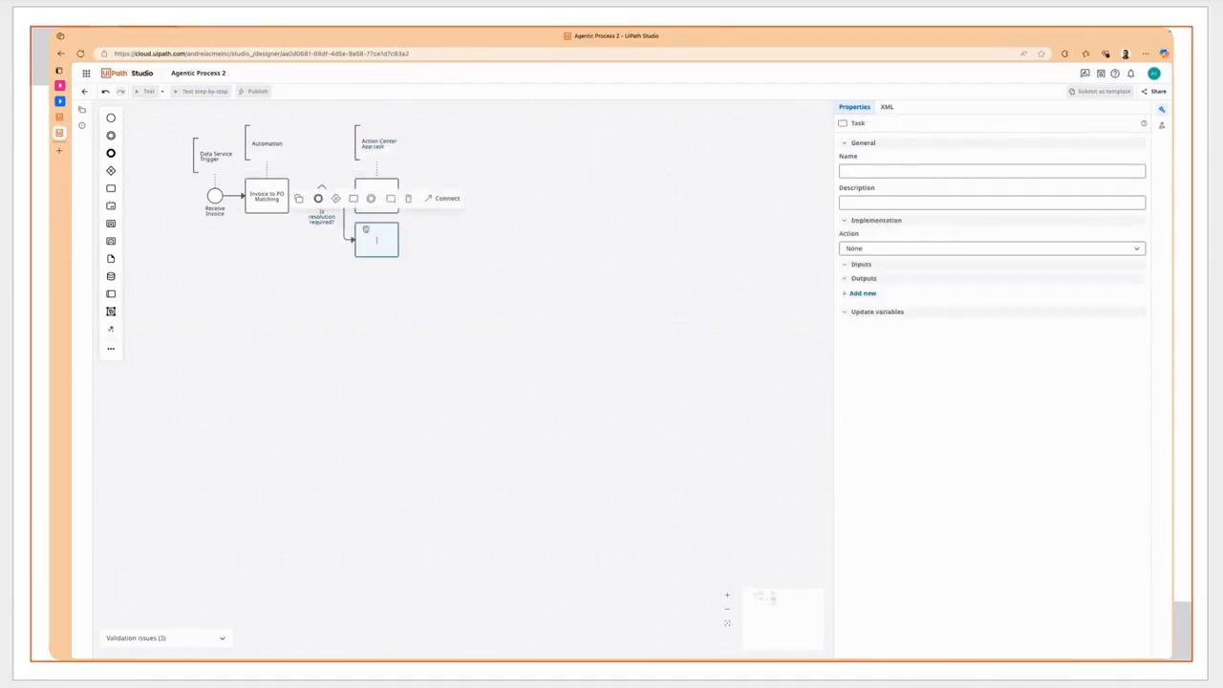
{"action": "left_click_drag", "start_coordinate": [368, 248], "coordinate": [314, 285]}
{"action": "type", "text": "Re"}
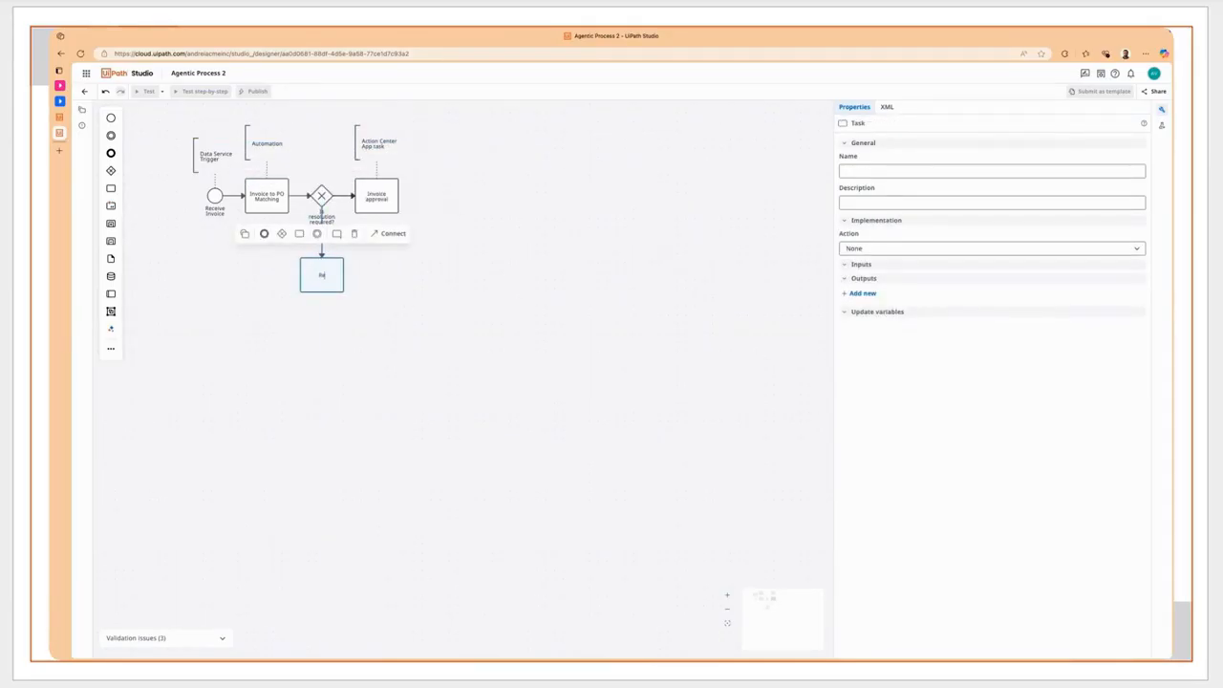
{"action": "type", "text": "ceive Inv"}
{"action": "type", "text": "repancy"}
- Attach a text annotation reading "Agent" beside the Resolve Discrepancies task
{"action": "left_click", "coordinate": [336, 233]}
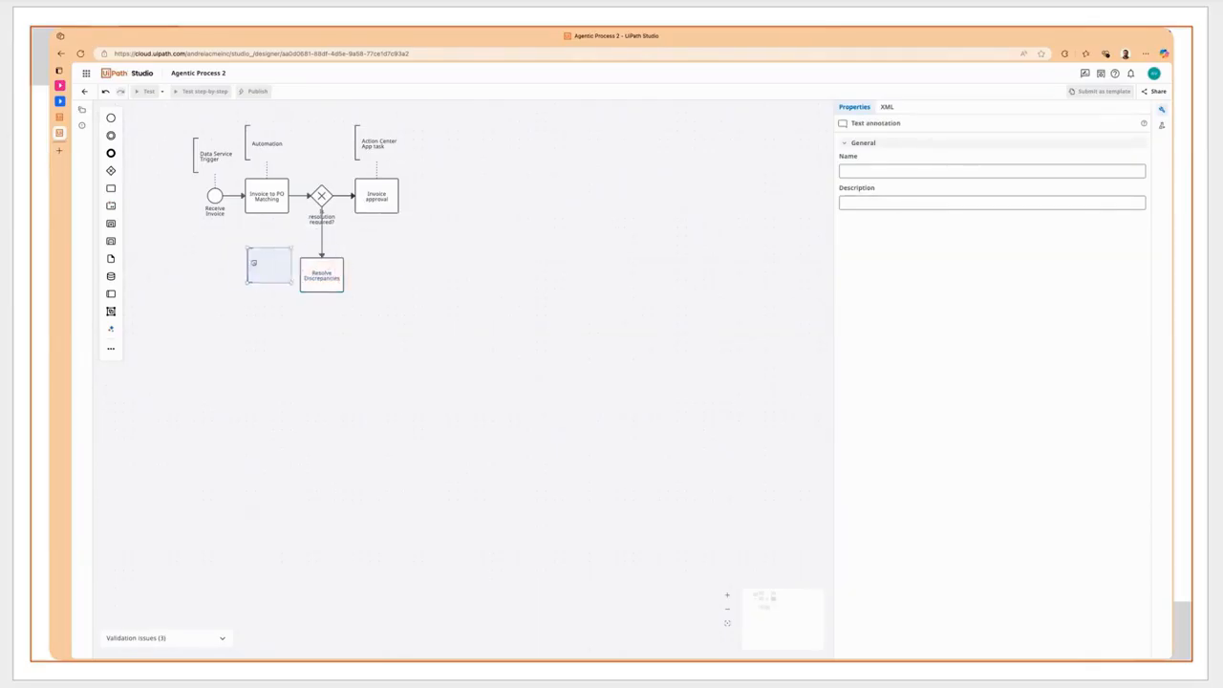
{"action": "left_click", "coordinate": [248, 273]}
{"action": "type", "text": "Agent"}
- Label the resolution gateway's flow to Invoice approval "No" and its flow to Resolve Discrepancies "Yes"
{"action": "double_click", "coordinate": [344, 196]}
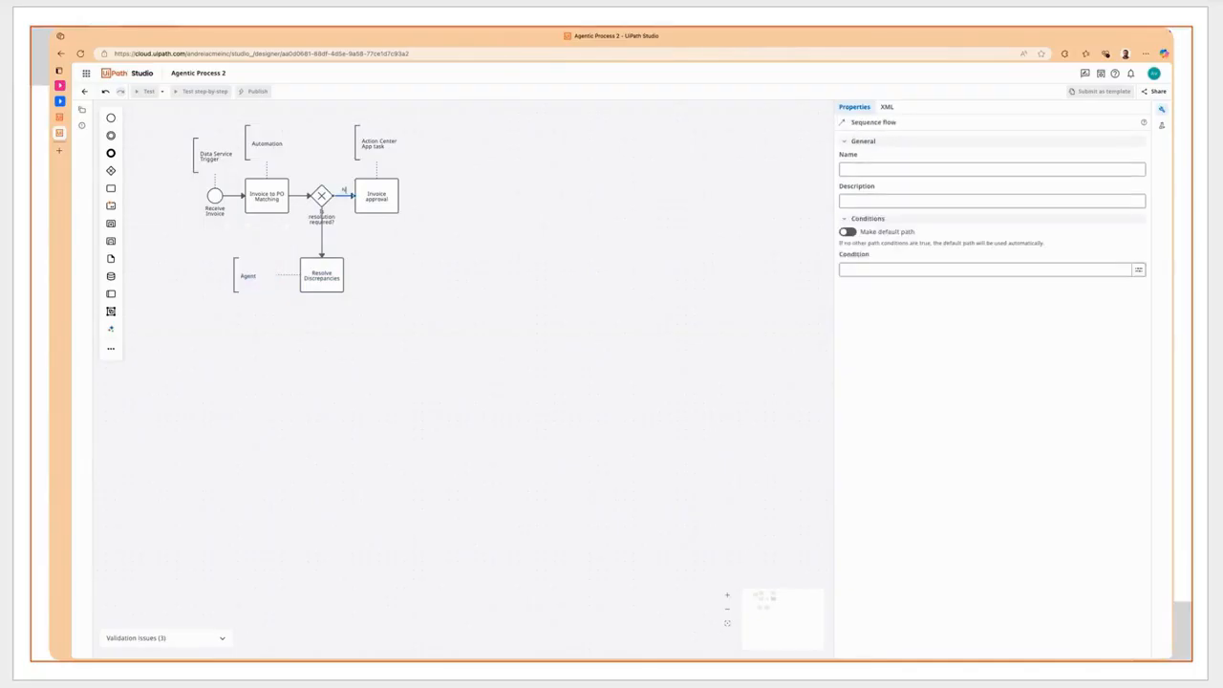
{"action": "type", "text": "No"}
{"action": "double_click", "coordinate": [322, 229]}
{"action": "type", "text": "Yes"}
{"action": "left_click", "coordinate": [369, 251]}
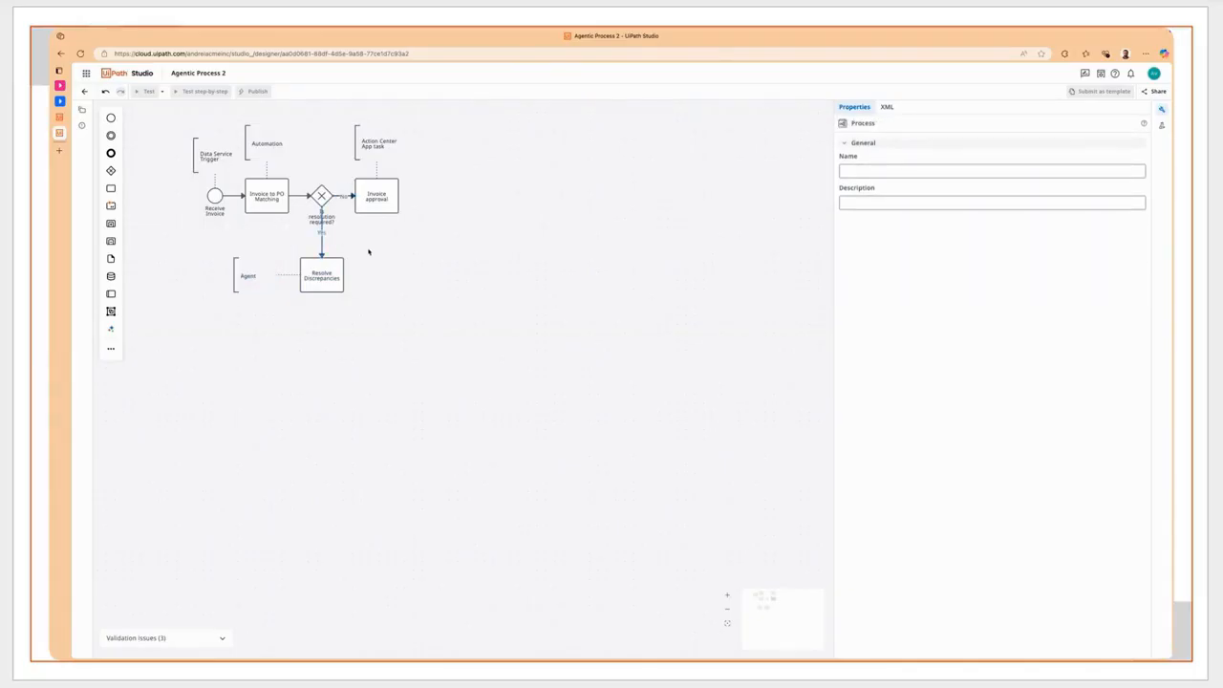
- Add an exclusive gateway after Invoice approval, followed by a task named "Post invoice to SAP"
{"action": "left_click", "coordinate": [384, 196]}
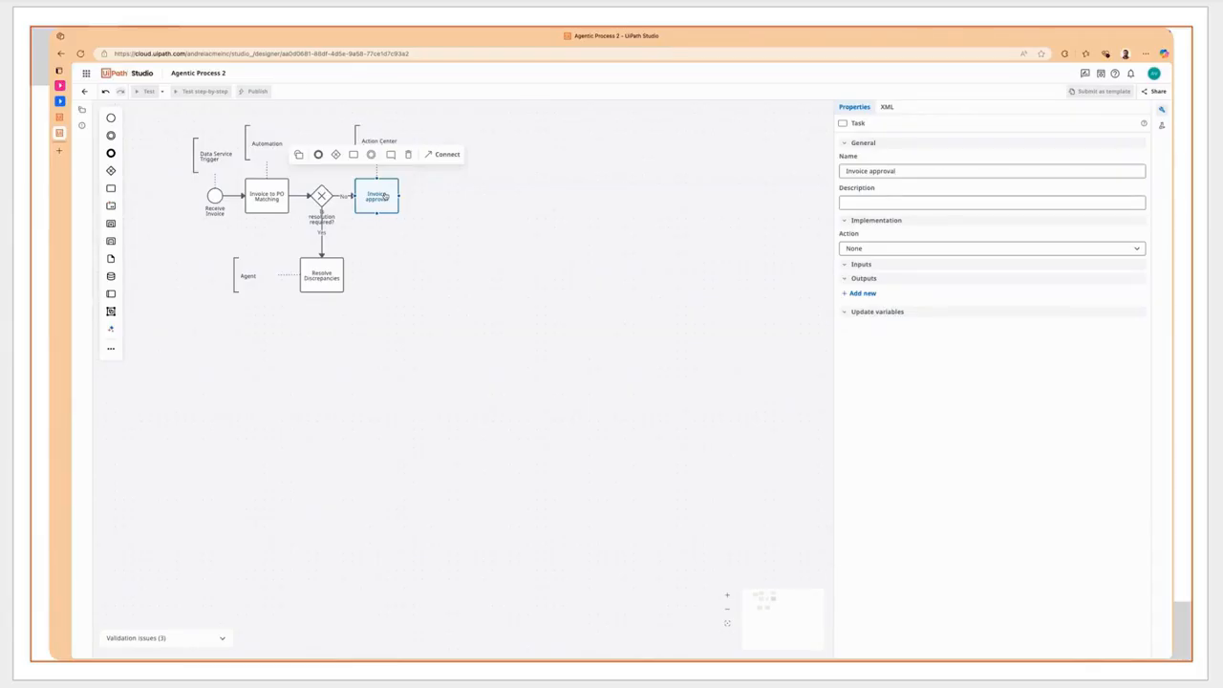
{"action": "left_click", "coordinate": [336, 154]}
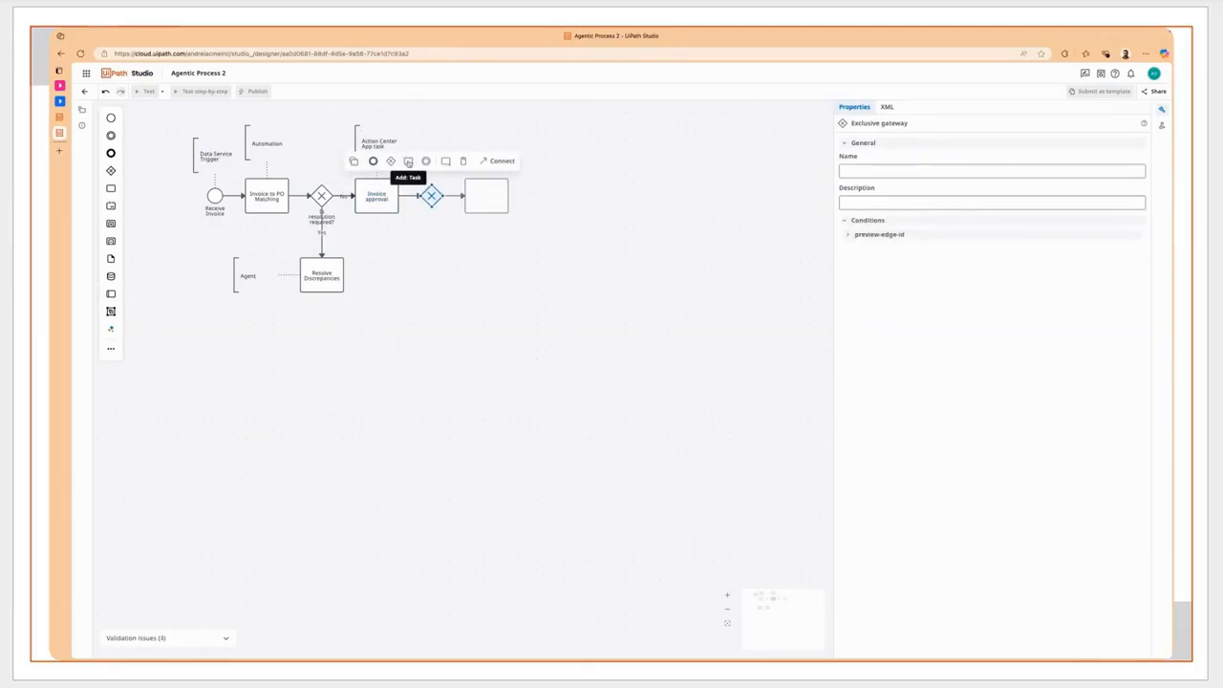
{"action": "left_click", "coordinate": [408, 161]}
{"action": "type", "text": "Pay"}
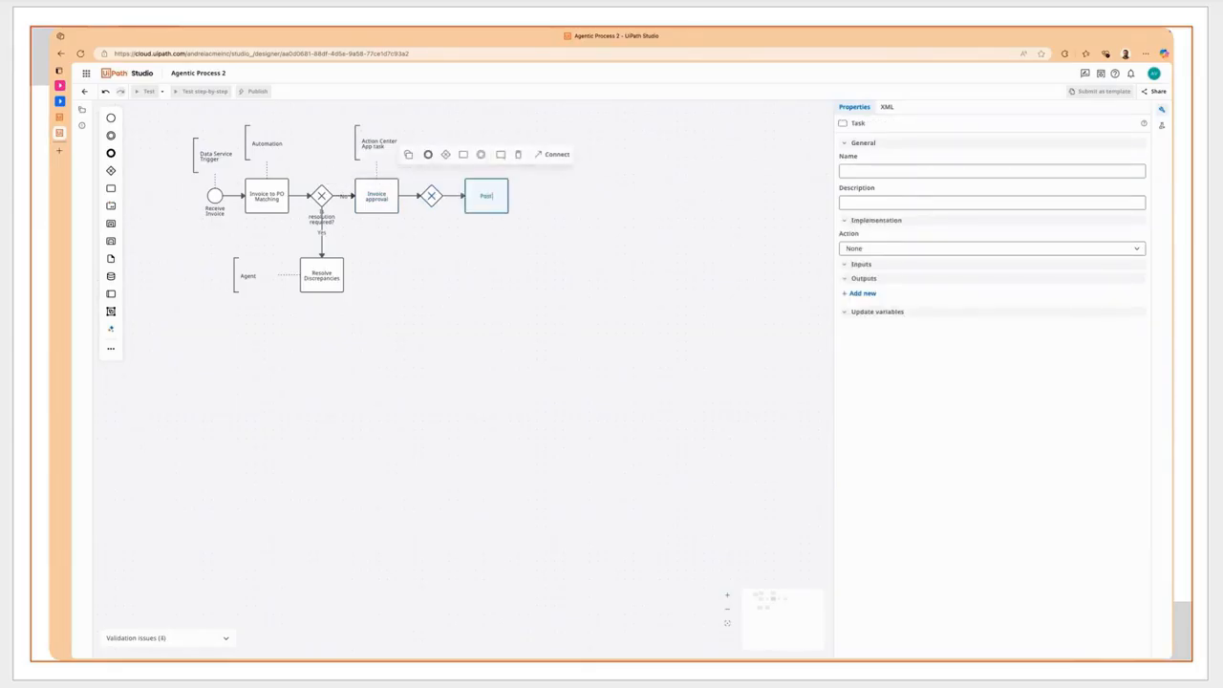
{"action": "type", "text": " invoice to SAP"}
- Add a second task from the gateway after Invoice approval, place it below that gateway and name it "Notify Vendor"
{"action": "left_click", "coordinate": [431, 197]}
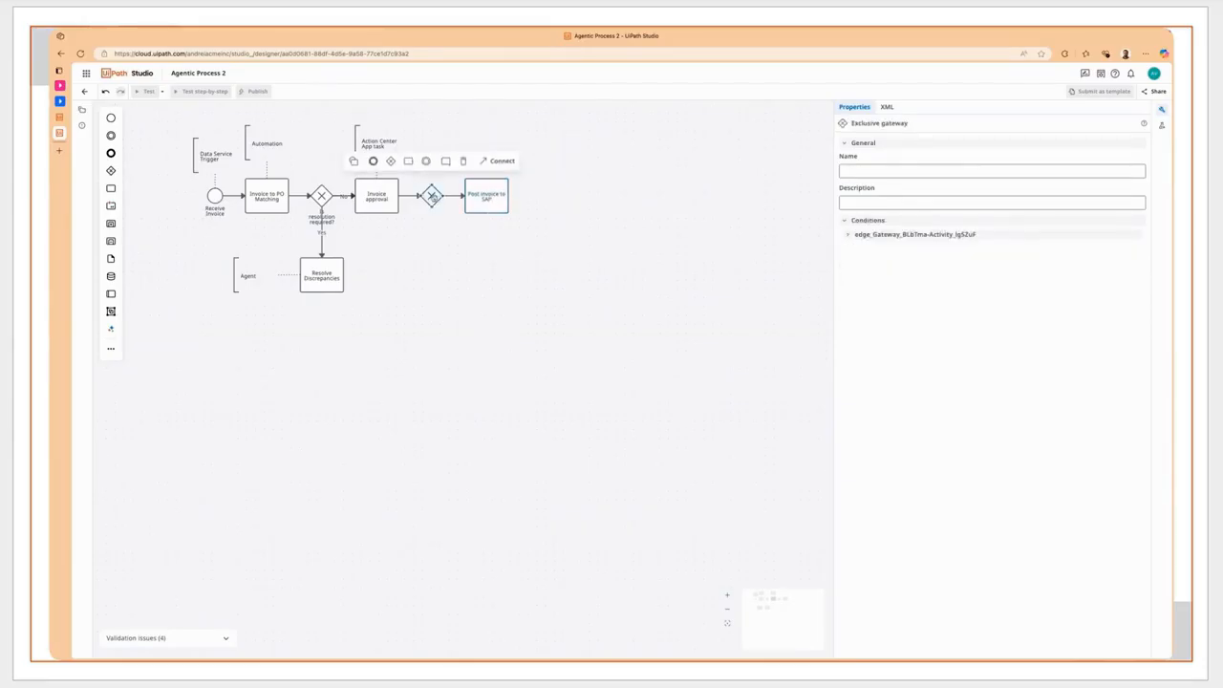
{"action": "left_click", "coordinate": [409, 161]}
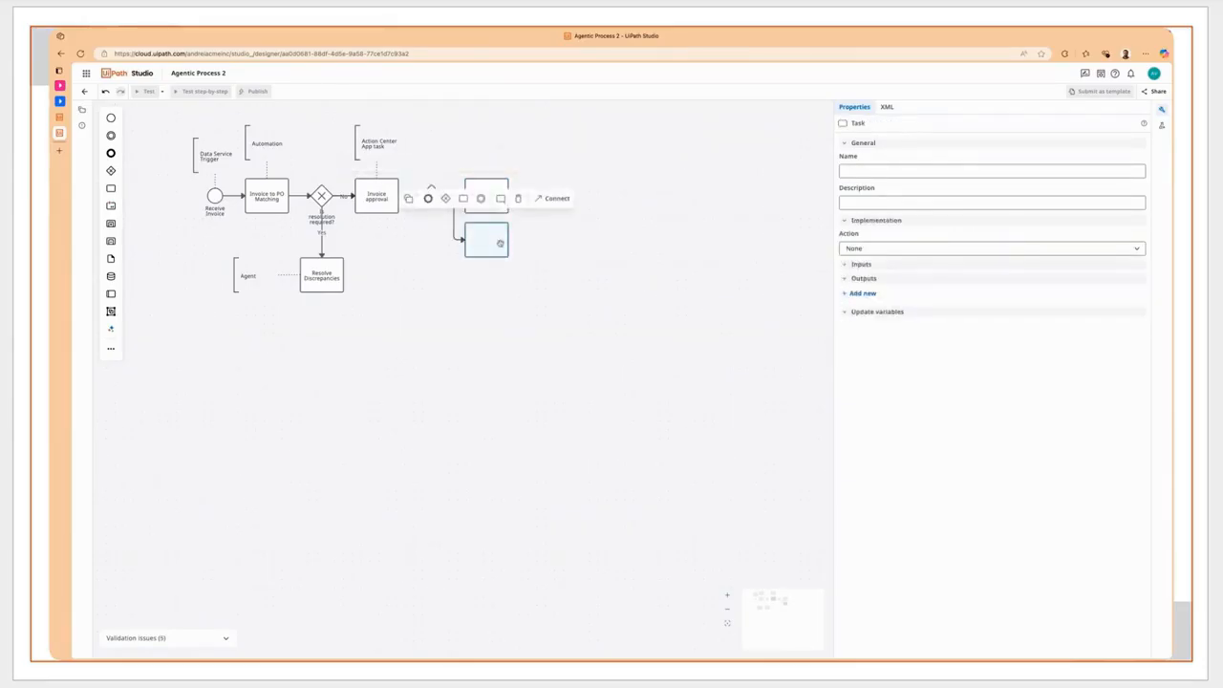
{"action": "left_click_drag", "start_coordinate": [486, 244], "coordinate": [417, 290]}
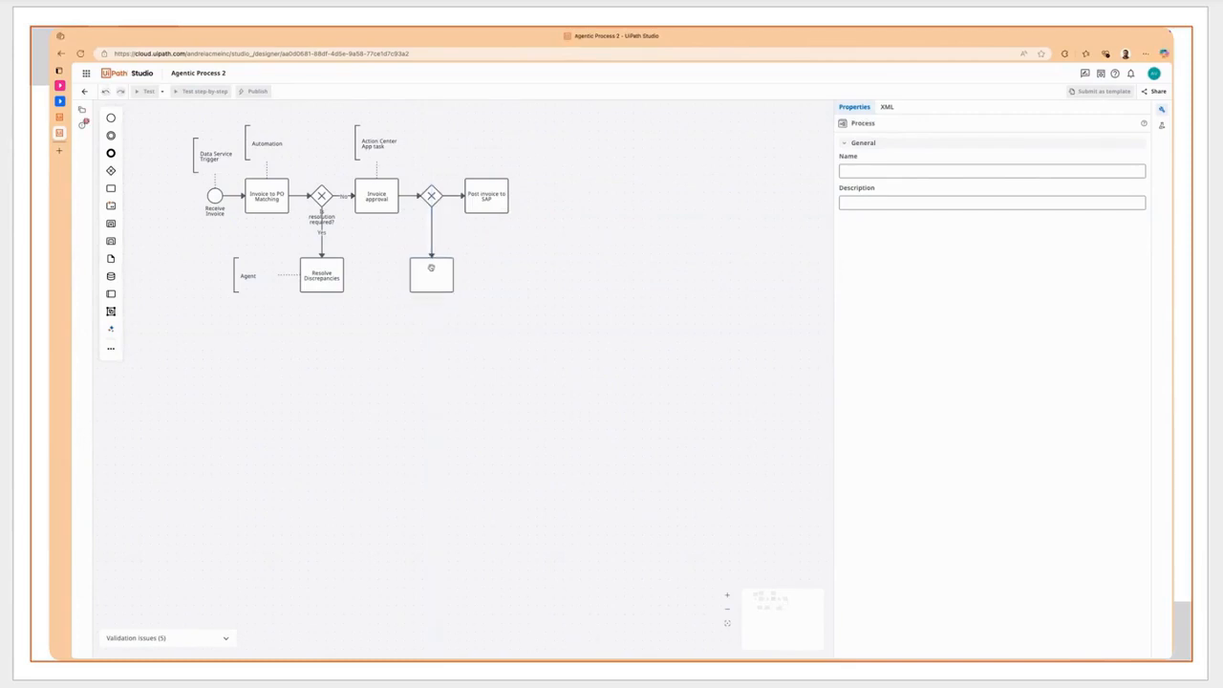
{"action": "double_click", "coordinate": [432, 268]}
{"action": "type", "text": "Notify Vendor"}
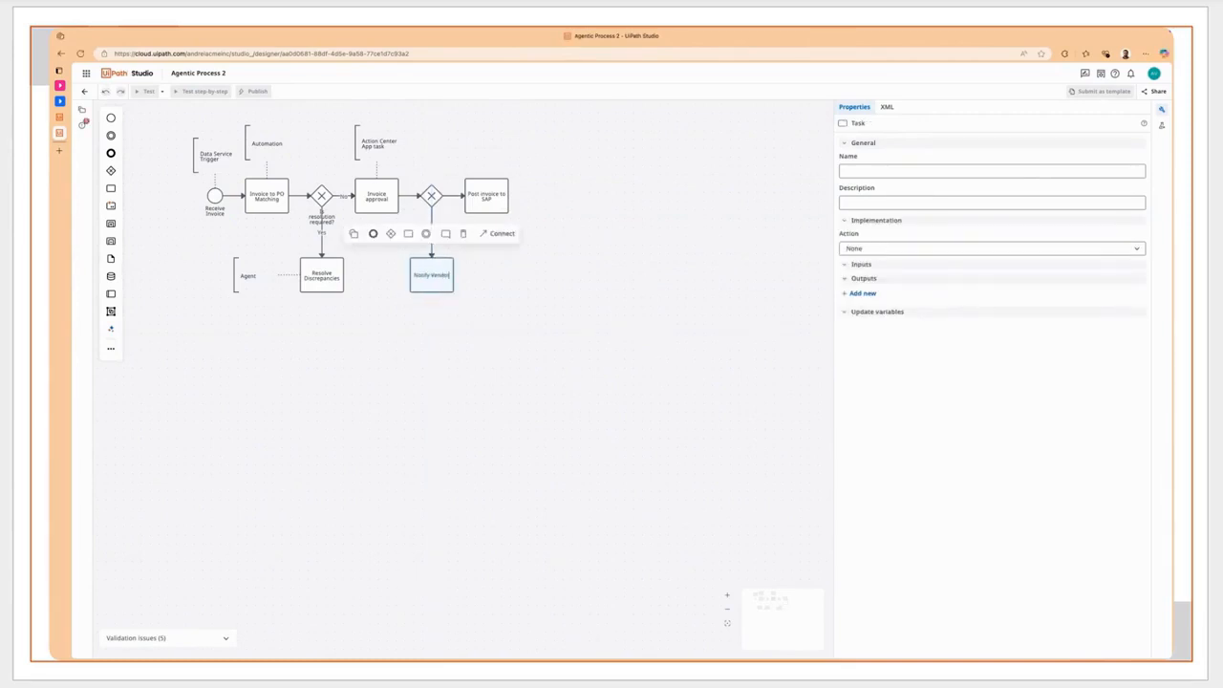
- Attach a text annotation reading "Integration Service Outlook Connector" below the Notify Vendor task
{"action": "mouse_move", "coordinate": [445, 233]}
{"action": "left_mouse_down"}
{"action": "mouse_move", "coordinate": [481, 251]}
{"action": "mouse_move", "coordinate": [422, 334]}
{"action": "left_mouse_up"}
{"action": "type", "text": "Integration Service"}
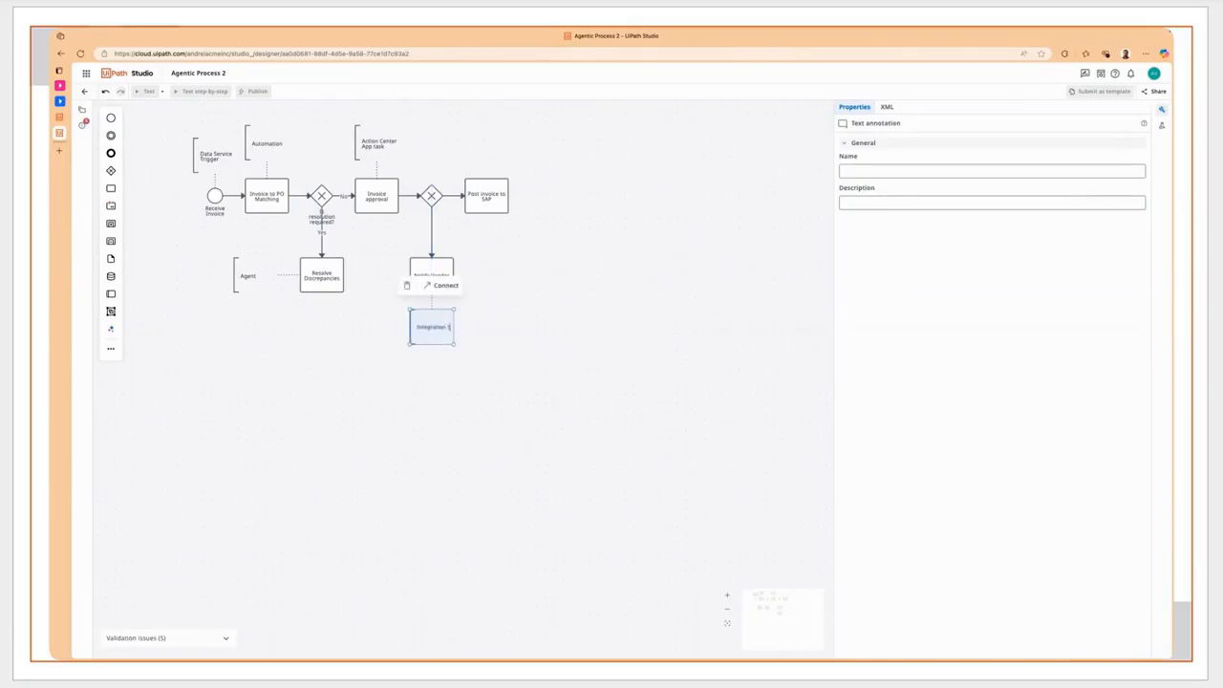
{"action": "type", "text": " Outlook Connector"}
{"action": "left_click", "coordinate": [508, 369]}
- Label the approval gateway's flow to Post invoice to SAP "Approve" and its flow to Notify Vendor "Reject"
{"action": "double_click", "coordinate": [449, 195]}
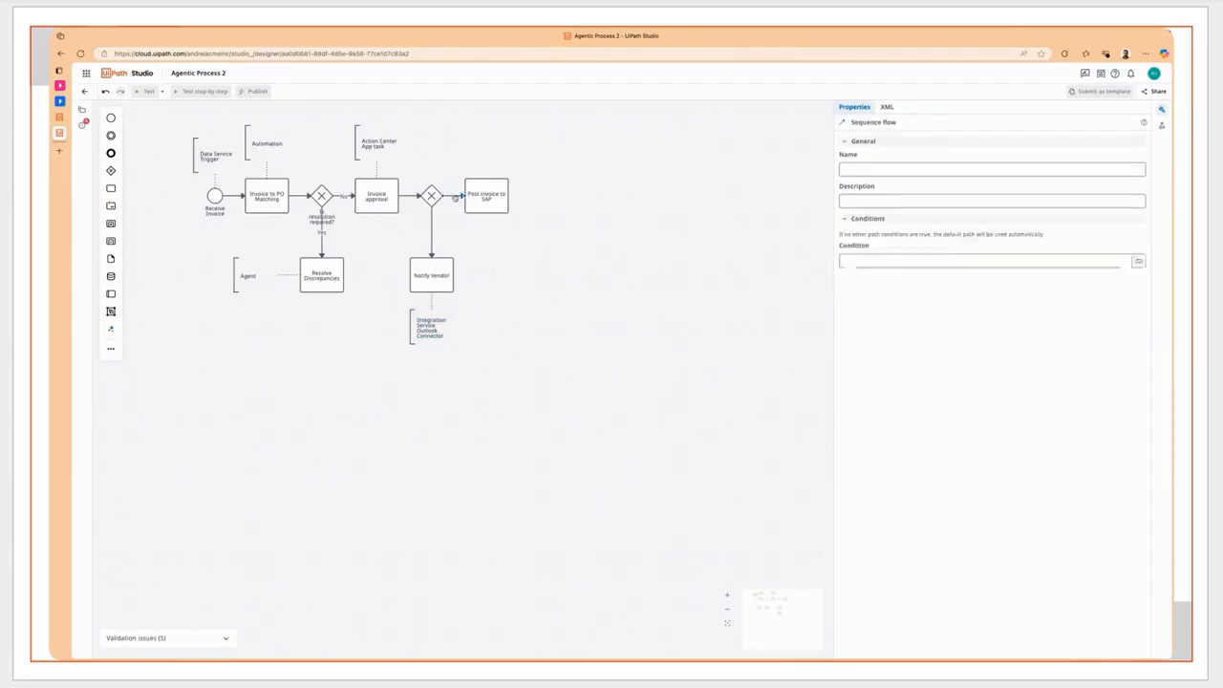
{"action": "type", "text": "Approve"}
{"action": "double_click", "coordinate": [433, 233]}
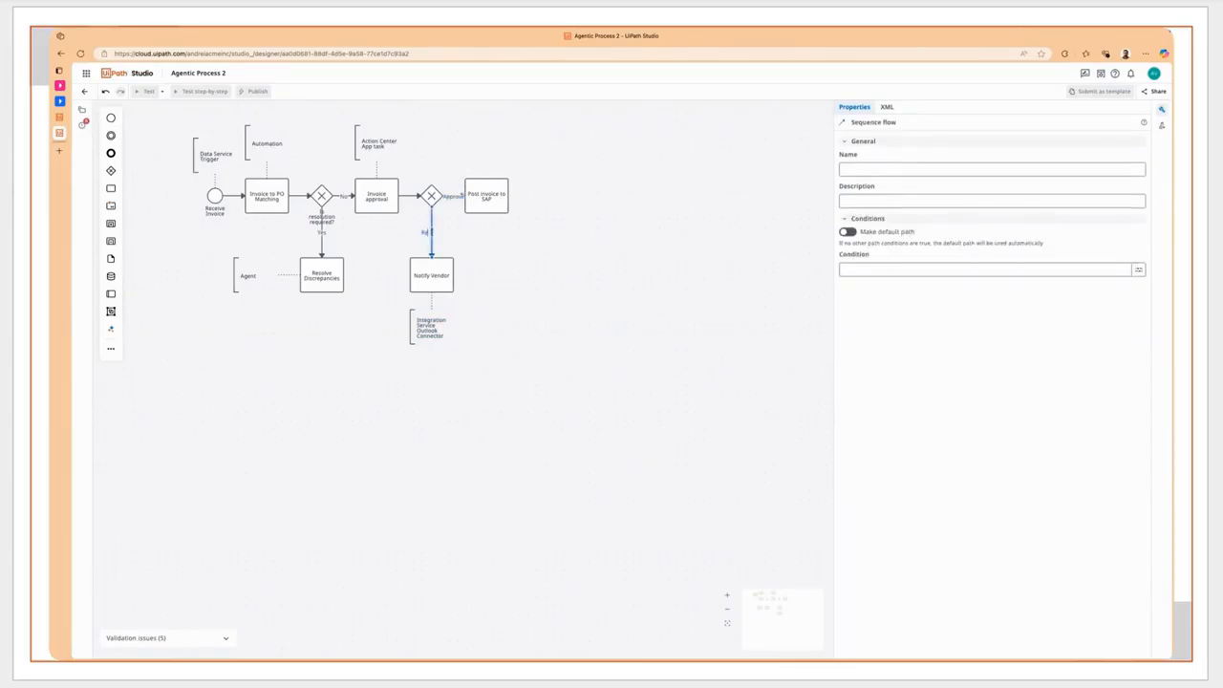
{"action": "type", "text": "Reject"}
{"action": "left_click", "coordinate": [380, 304]}
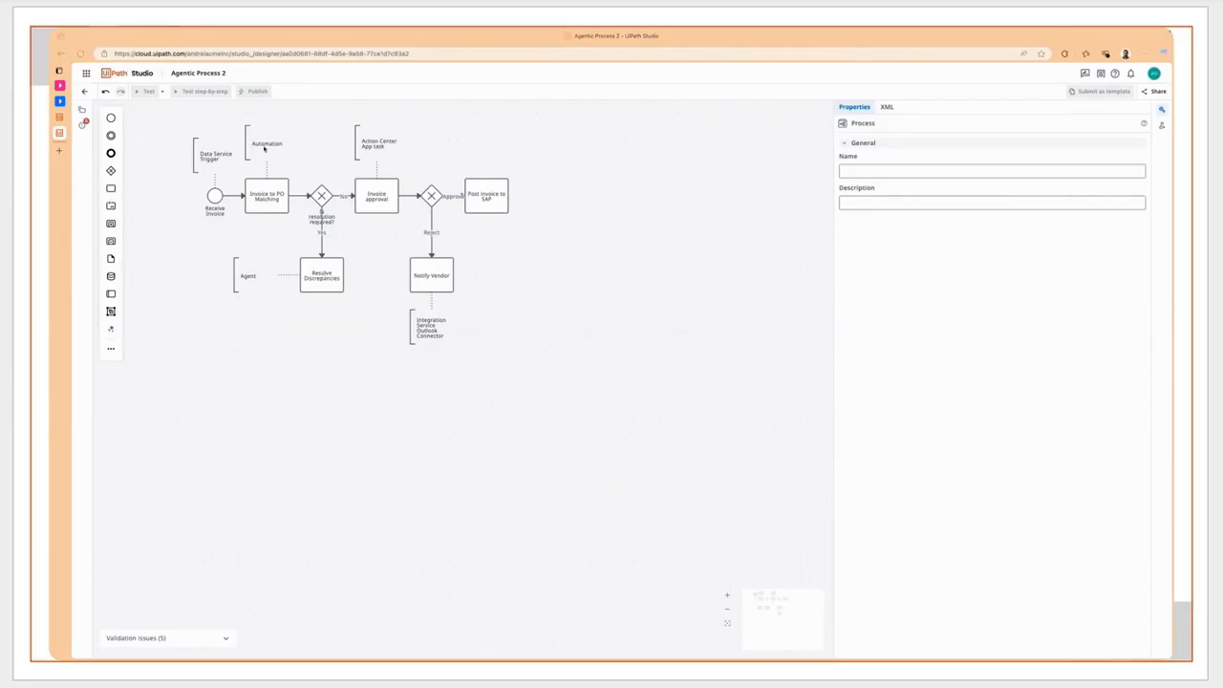
- Add an exclusive gateway after Resolve Discrepancies and connect it to the Notify Vendor task
{"action": "left_click", "coordinate": [323, 266]}
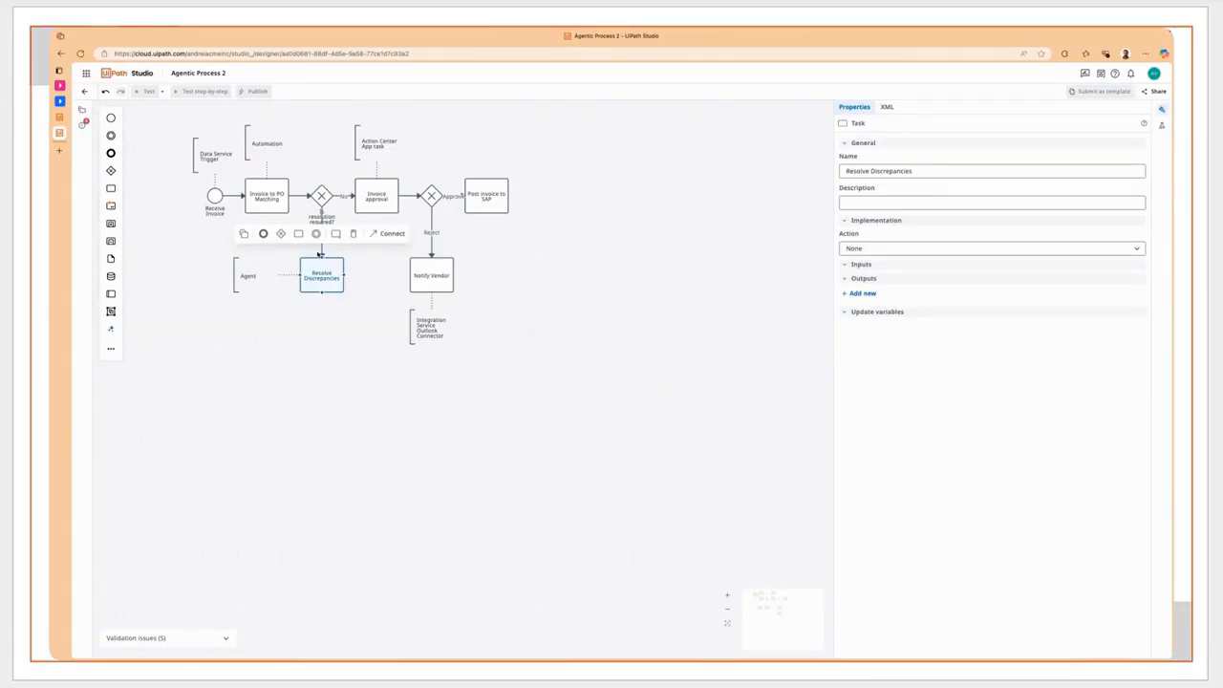
{"action": "left_click", "coordinate": [281, 233]}
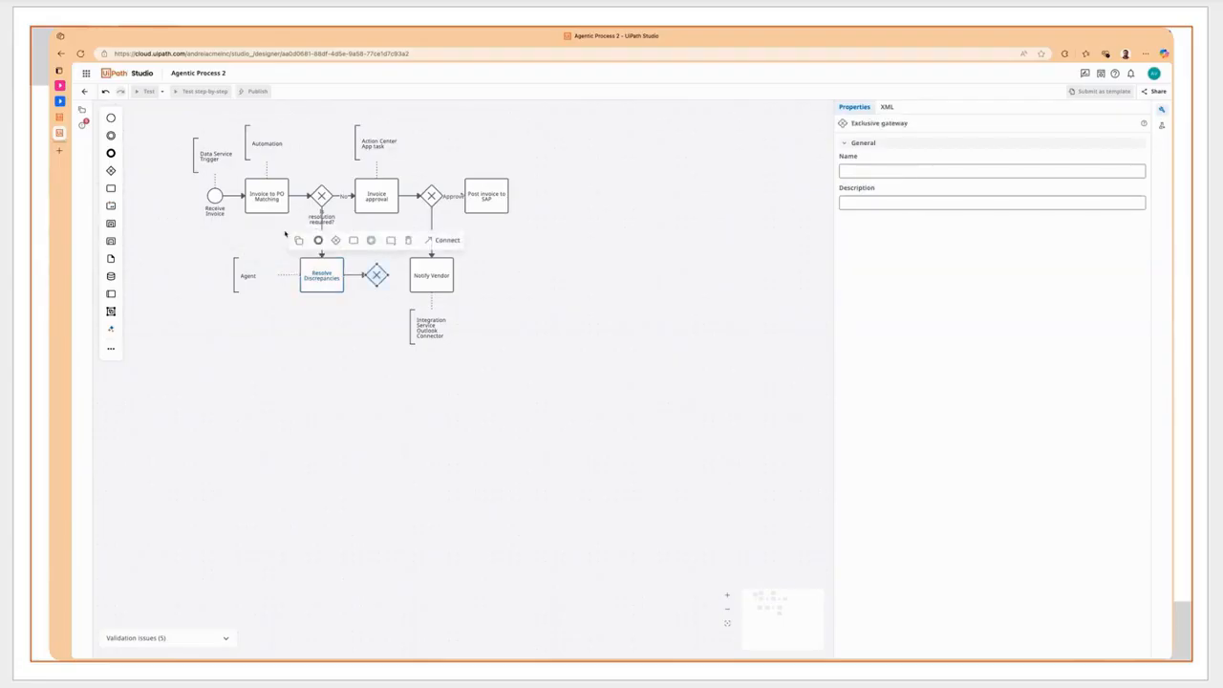
{"action": "left_click", "coordinate": [432, 241]}
{"action": "left_click", "coordinate": [414, 276]}
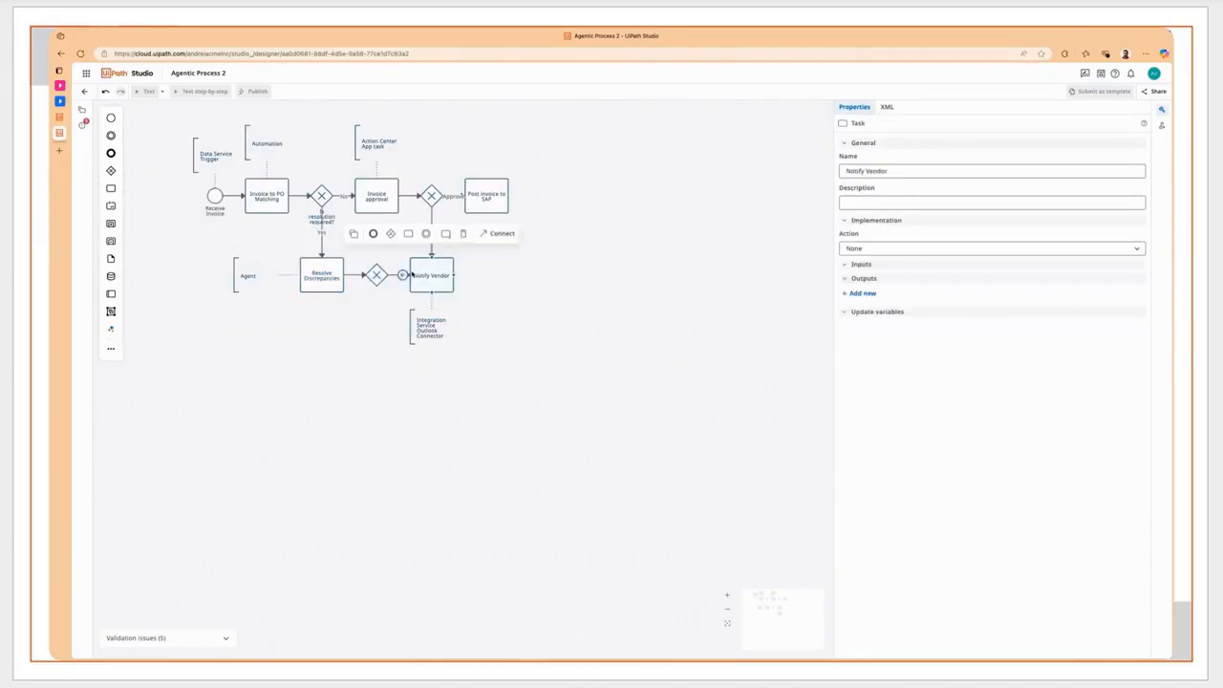
- Connect the exclusive gateway after Resolve Discrepancies up to the Invoice approval task
{"action": "left_click", "coordinate": [376, 275]}
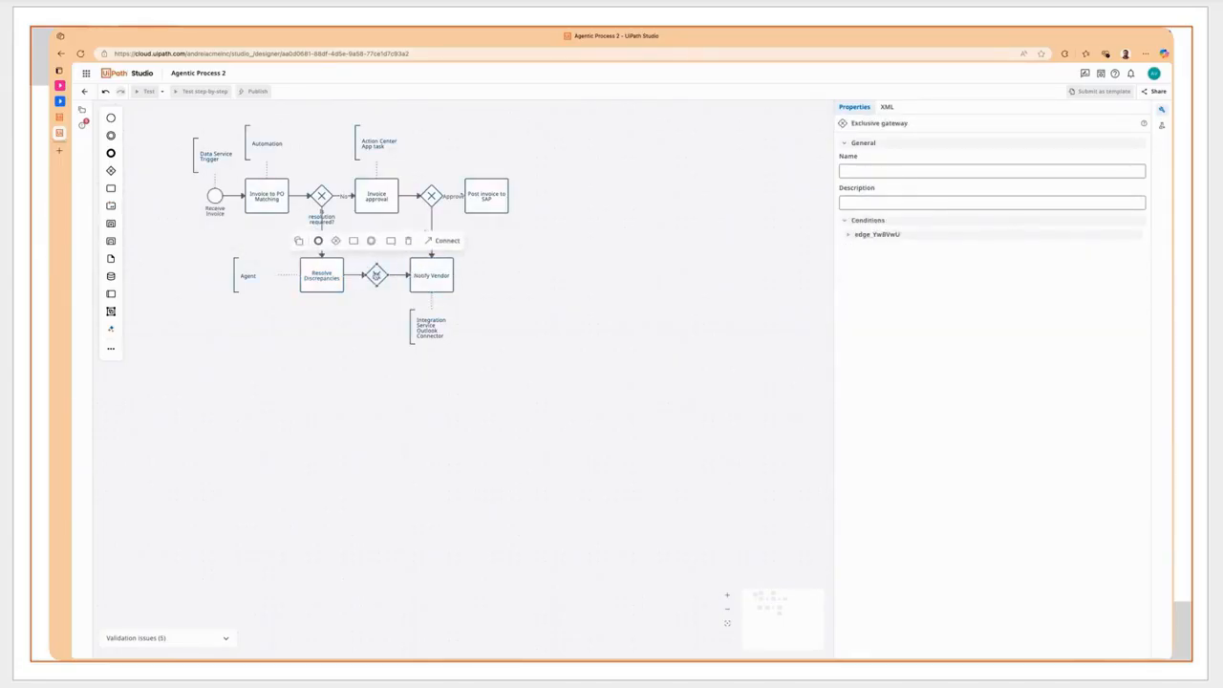
{"action": "left_click", "coordinate": [378, 263]}
{"action": "left_click", "coordinate": [376, 270]}
{"action": "left_click_drag", "start_coordinate": [377, 264], "coordinate": [377, 210]}
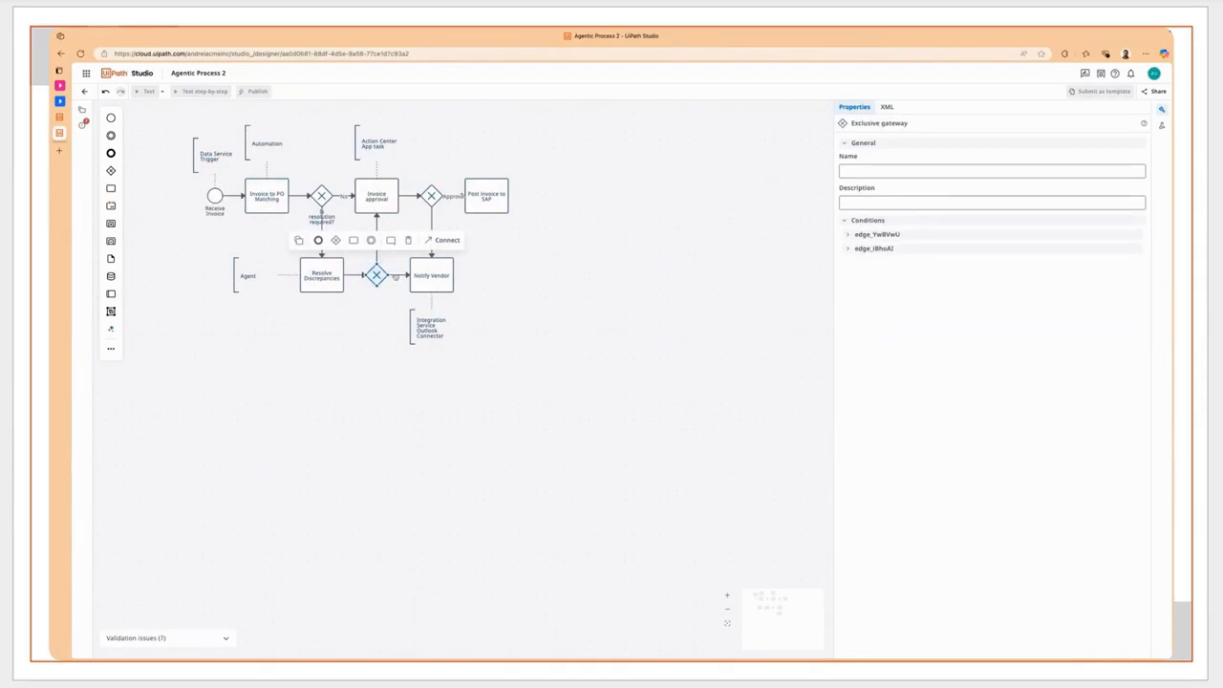
- Label the lower gateway's flow to Notify Vendor "Rejected" and its flow to Invoice approval "Resolved"
{"action": "left_click", "coordinate": [397, 275]}
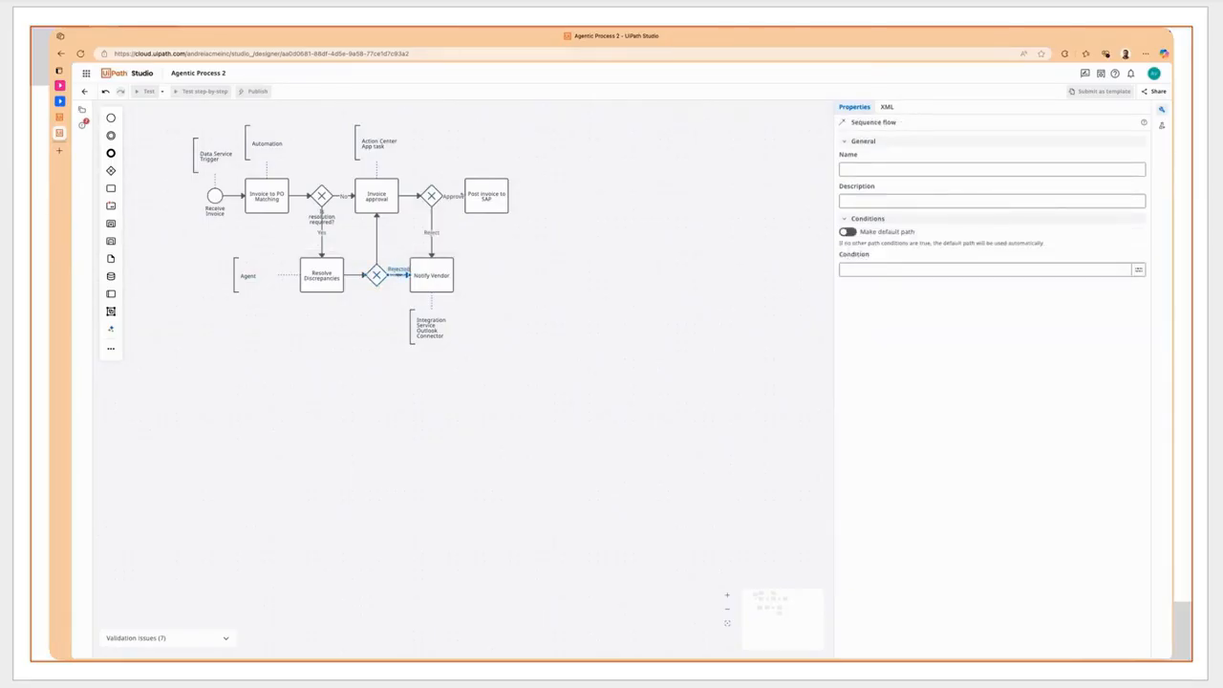
{"action": "left_click", "coordinate": [376, 244]}
{"action": "type", "text": "Resolved"}
{"action": "left_click", "coordinate": [397, 251]}
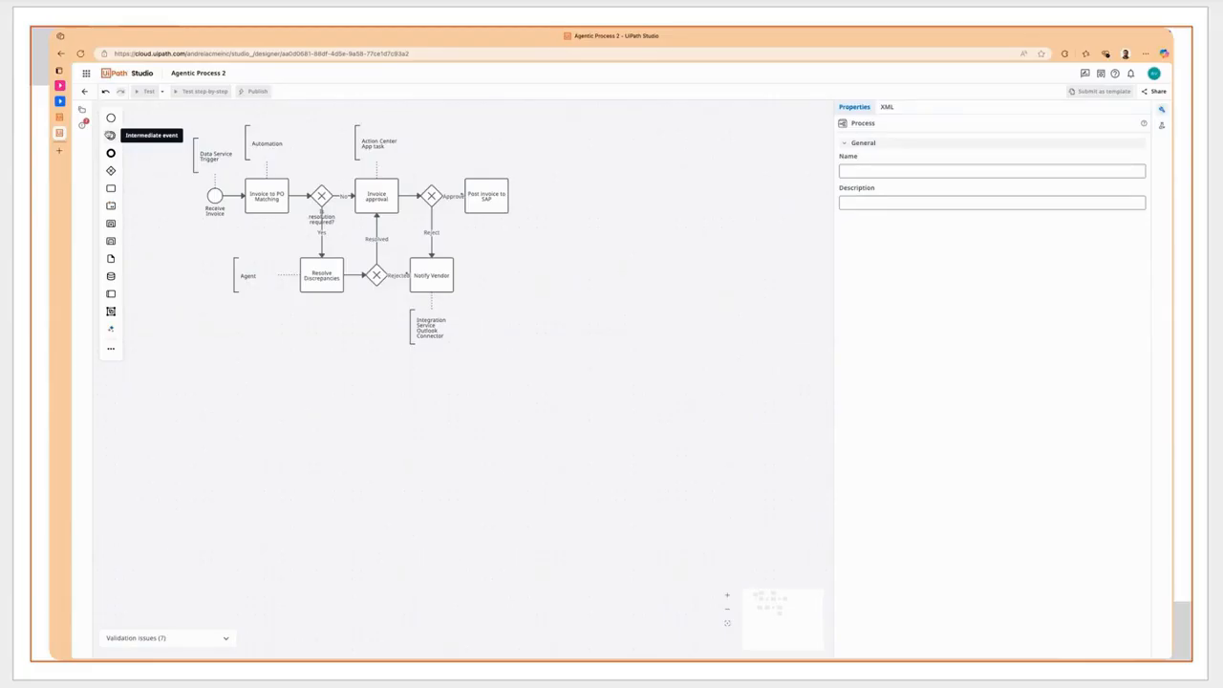
- Attach an intermediate event to the lower edge of Resolve Discrepancies and change it to an Error boundary event
{"action": "left_click_drag", "start_coordinate": [110, 135], "coordinate": [322, 294]}
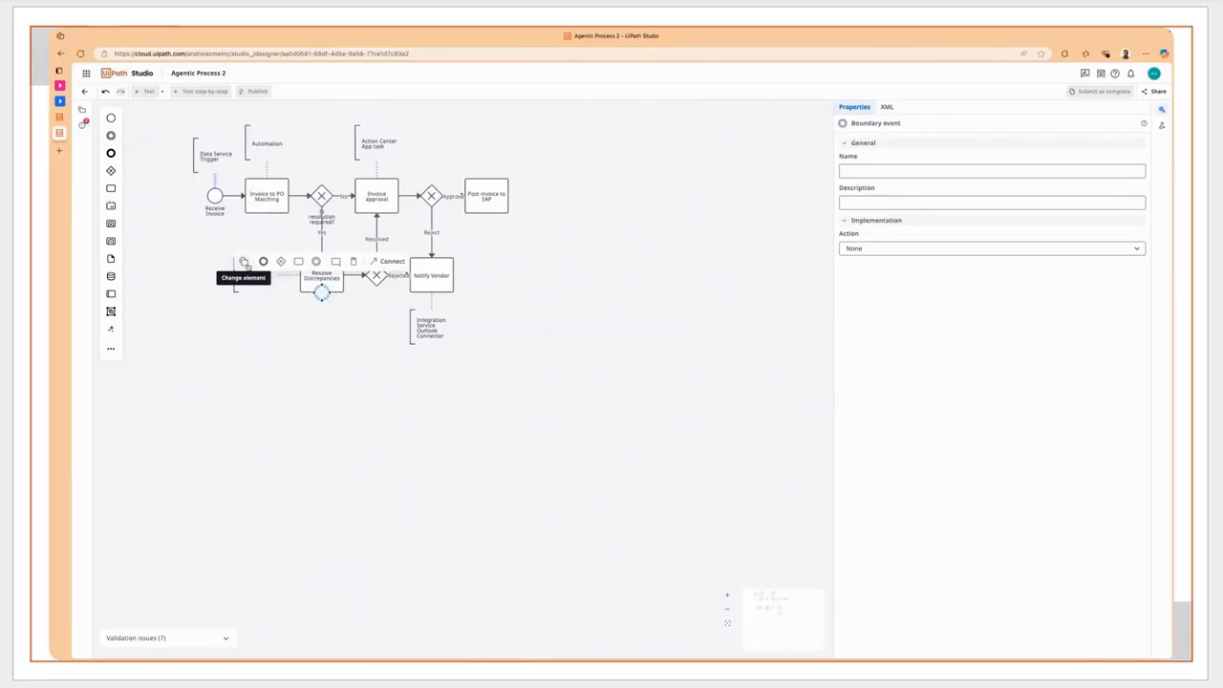
{"action": "left_click", "coordinate": [244, 261]}
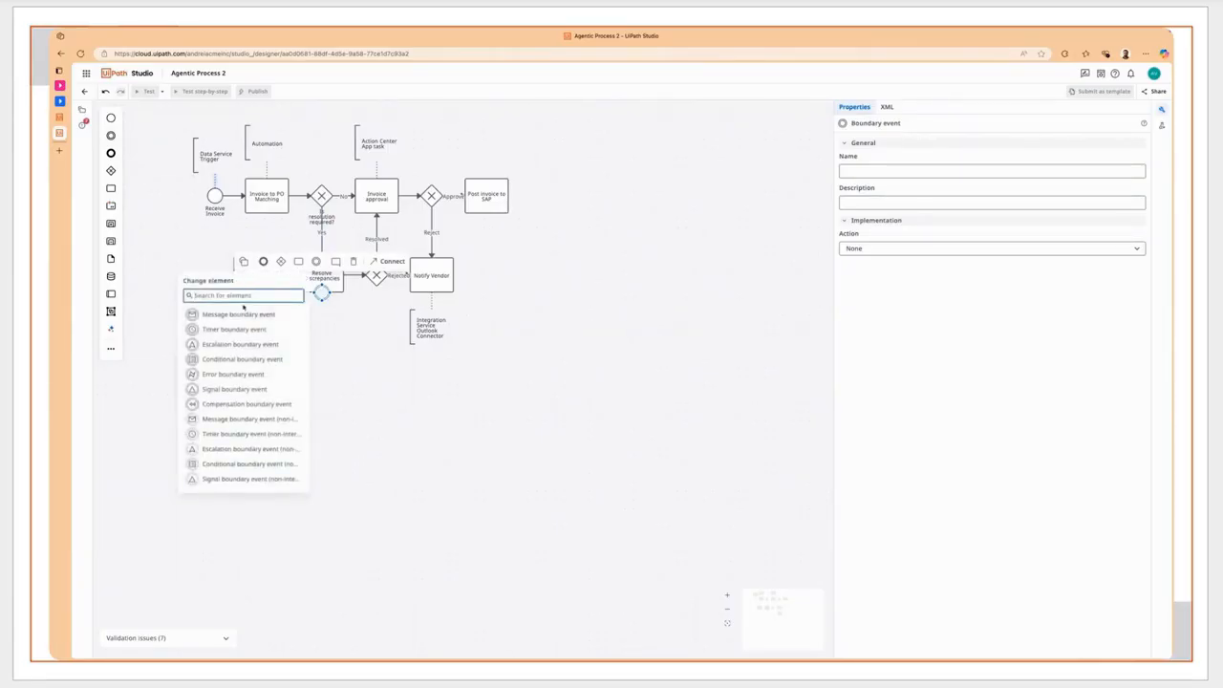
{"action": "left_click", "coordinate": [243, 374]}
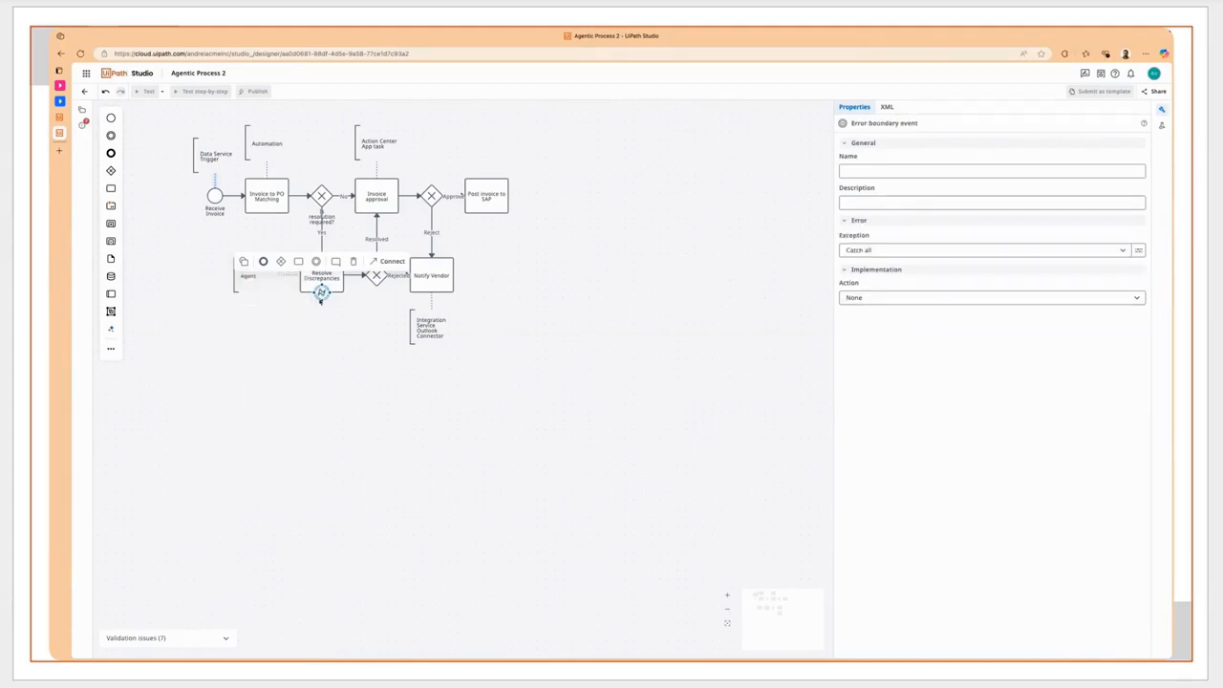
- Add a task from the error boundary event, place it below the lower gateway and name it "Resolve Discrepancies"
{"action": "left_click", "coordinate": [298, 262]}
{"action": "left_click_drag", "start_coordinate": [383, 319], "coordinate": [382, 354]}
{"action": "type", "text": "Resolve Di"}
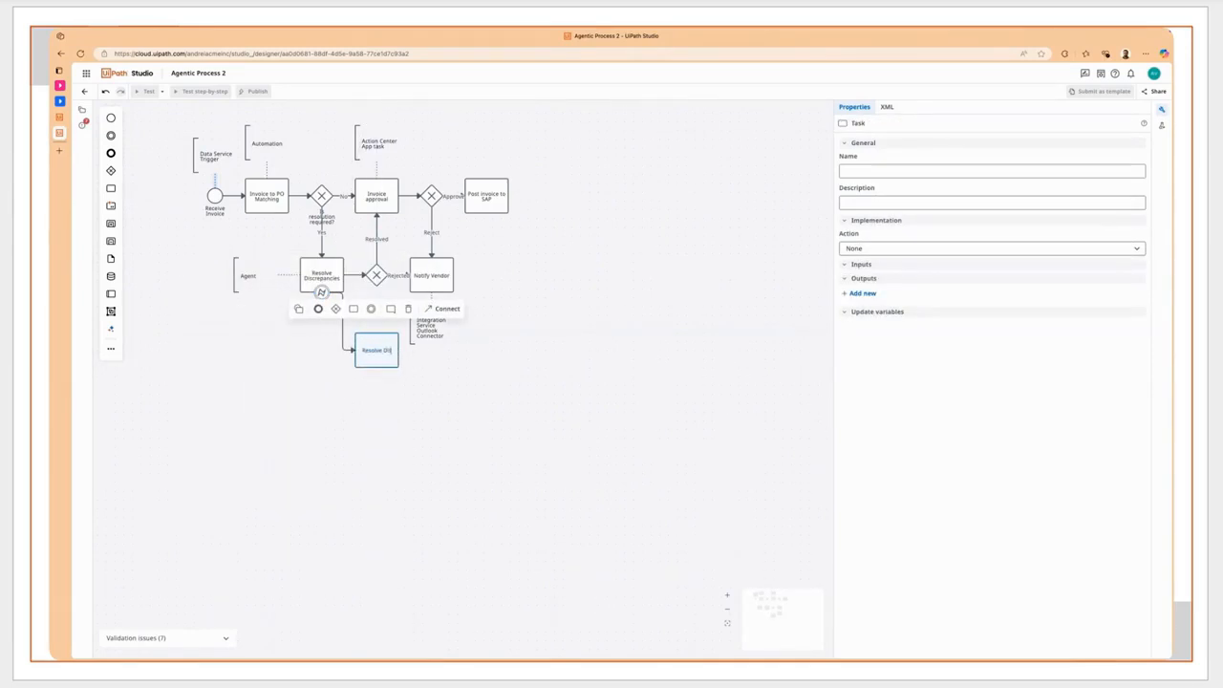
{"action": "type", "text": "screpancies"}
- Attach a text annotation reading "Action Center App Task" to the lower-left of the new Resolve Discrepancies task
{"action": "left_click", "coordinate": [390, 309]}
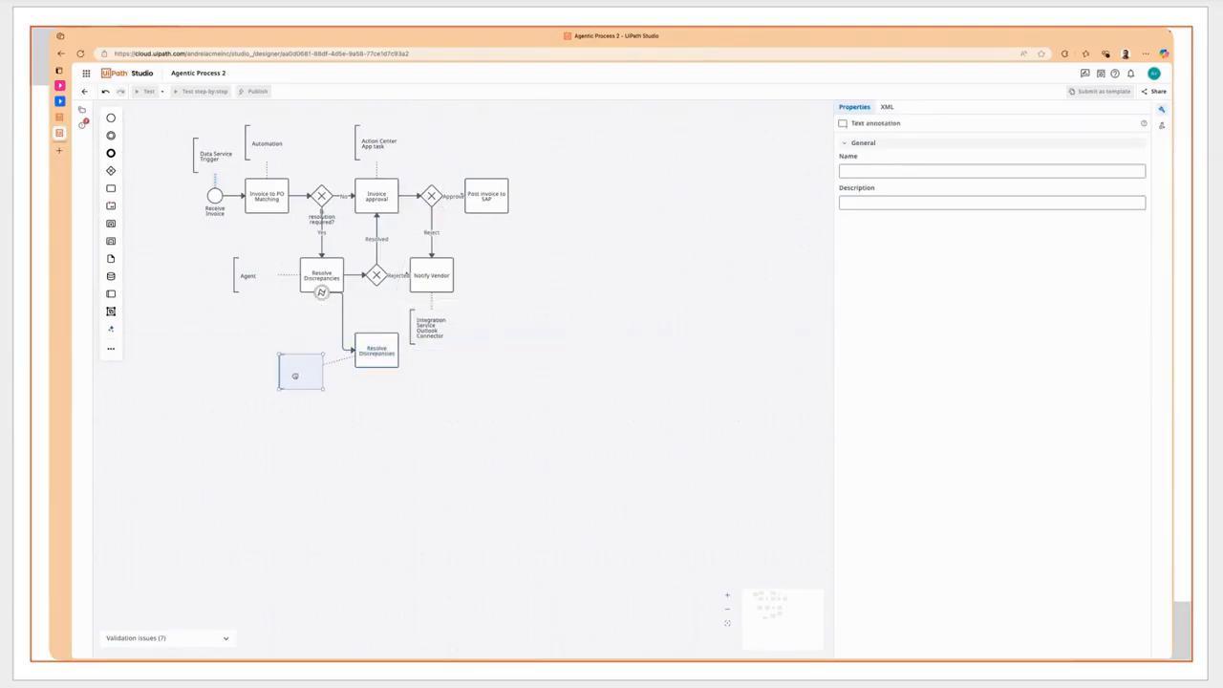
{"action": "left_click", "coordinate": [295, 378]}
{"action": "type", "text": "Ac"}
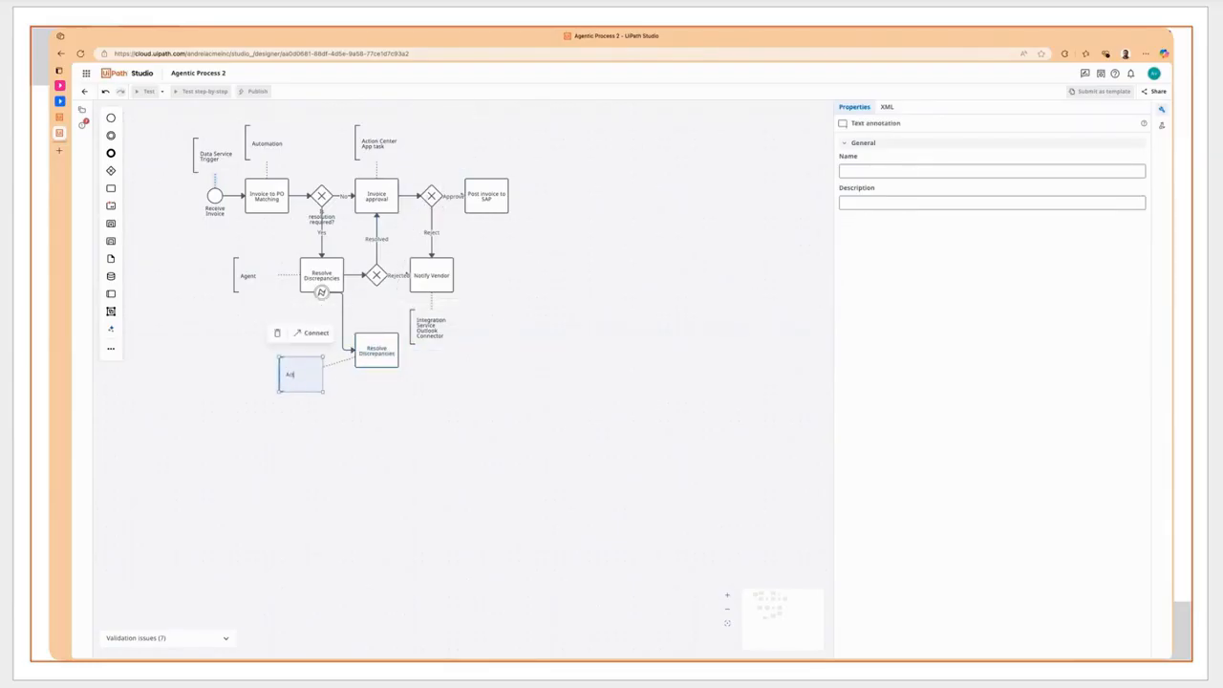
{"action": "type", "text": "tion Center App task"}
{"action": "left_click", "coordinate": [332, 347]}
- Route the error event's flow straight down to the lower Resolve Discrepancies task and connect that task to the gateway above
{"action": "left_click", "coordinate": [344, 331]}
{"action": "mouse_move", "coordinate": [330, 294]}
{"action": "left_mouse_down"}
{"action": "mouse_move", "coordinate": [323, 302]}
{"action": "mouse_move", "coordinate": [376, 300]}
{"action": "mouse_move", "coordinate": [377, 278]}
{"action": "left_mouse_up"}
{"action": "left_click", "coordinate": [390, 342]}
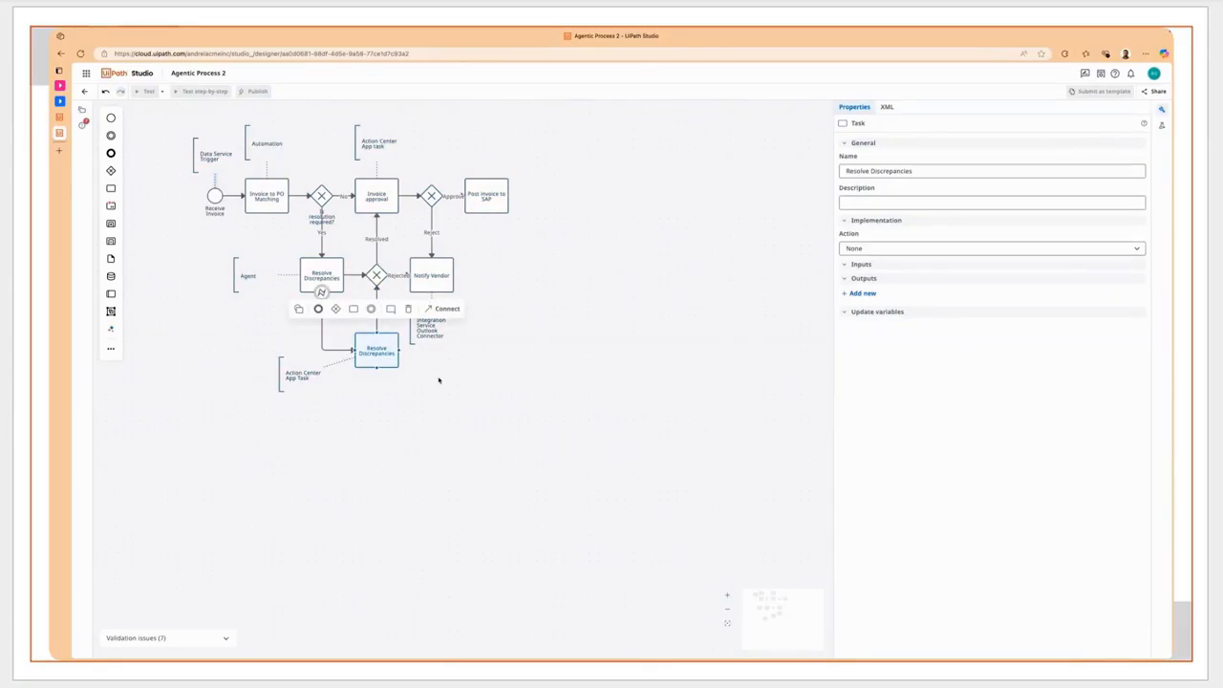
{"action": "left_click", "coordinate": [439, 380]}
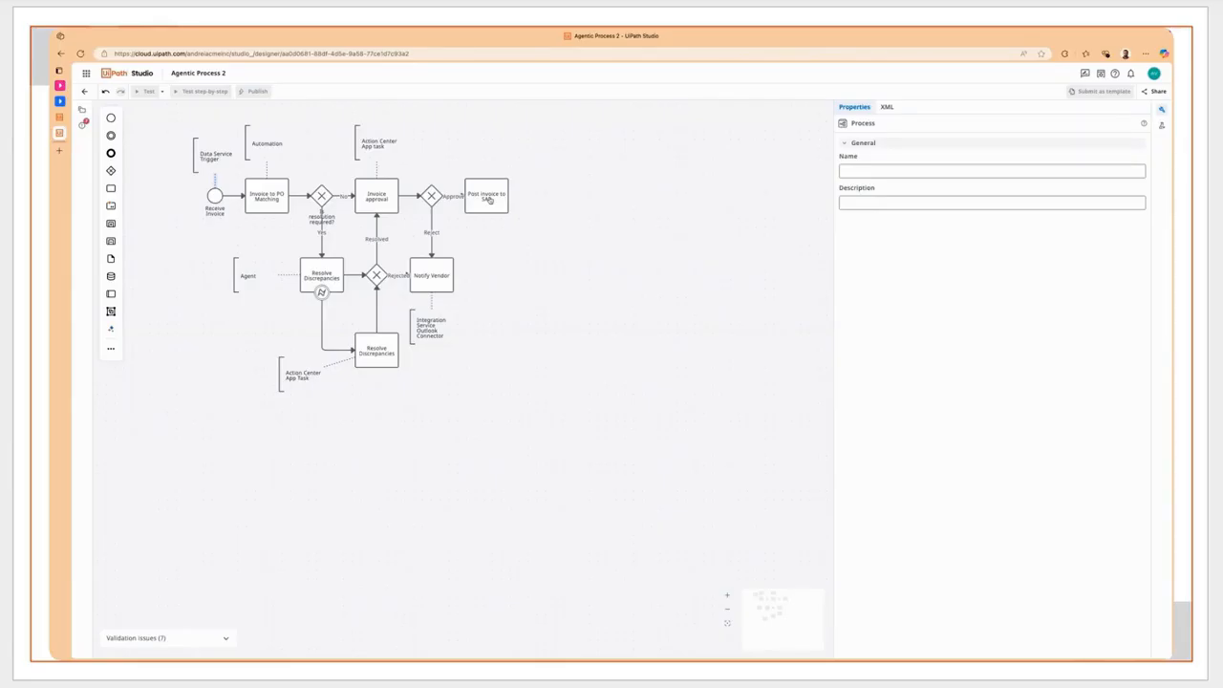
- Add an end event "Invoice processed" after Post invoice to SAP and an end event "Invoice rejected" after Notify Vendor
{"action": "left_click", "coordinate": [488, 199]}
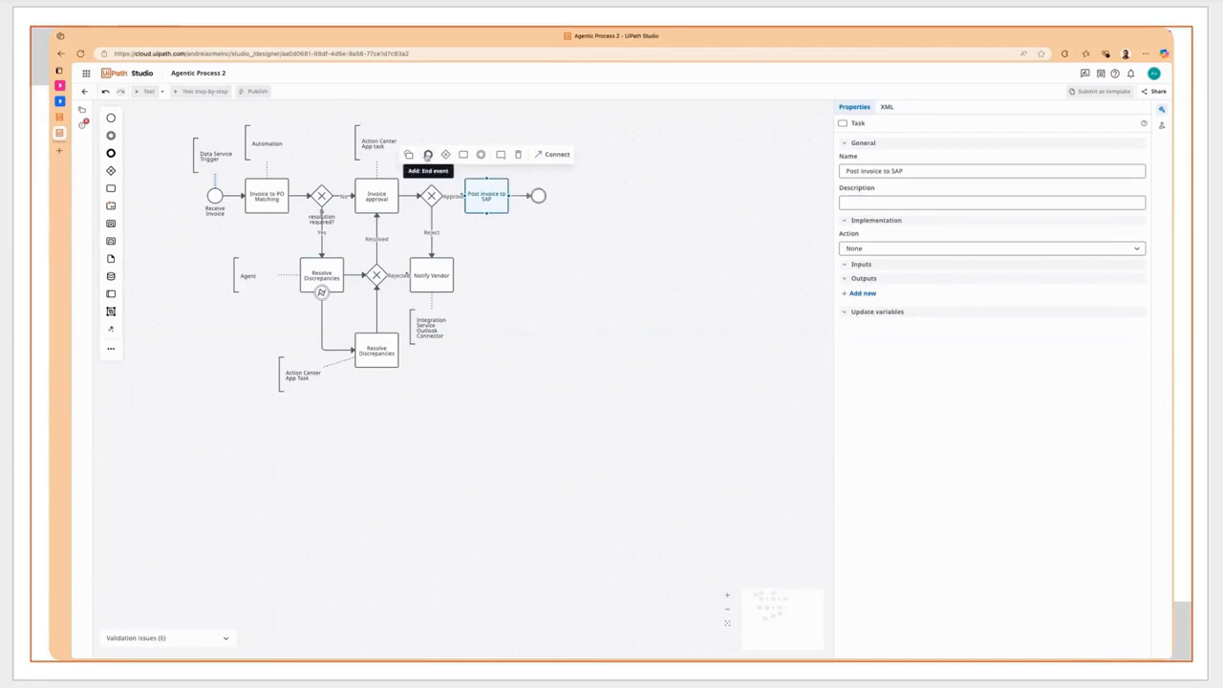
{"action": "left_click", "coordinate": [428, 155]}
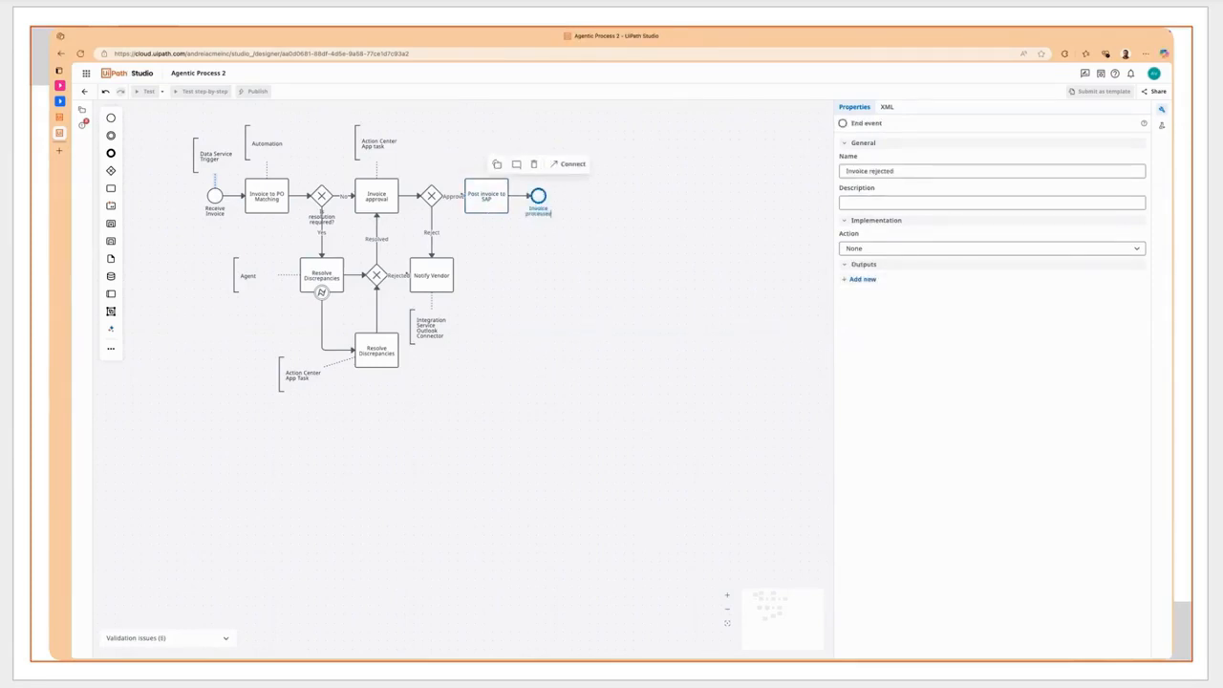
{"action": "left_click", "coordinate": [430, 279]}
{"action": "left_click", "coordinate": [374, 235]}
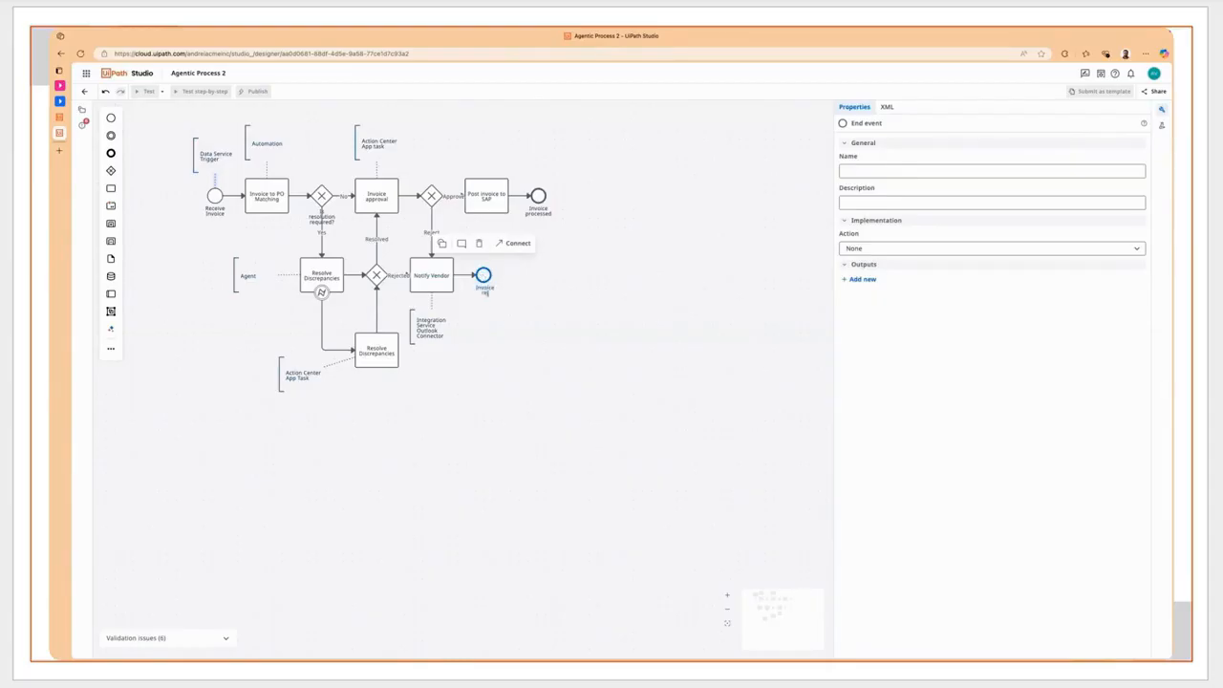
{"action": "left_click", "coordinate": [518, 328]}
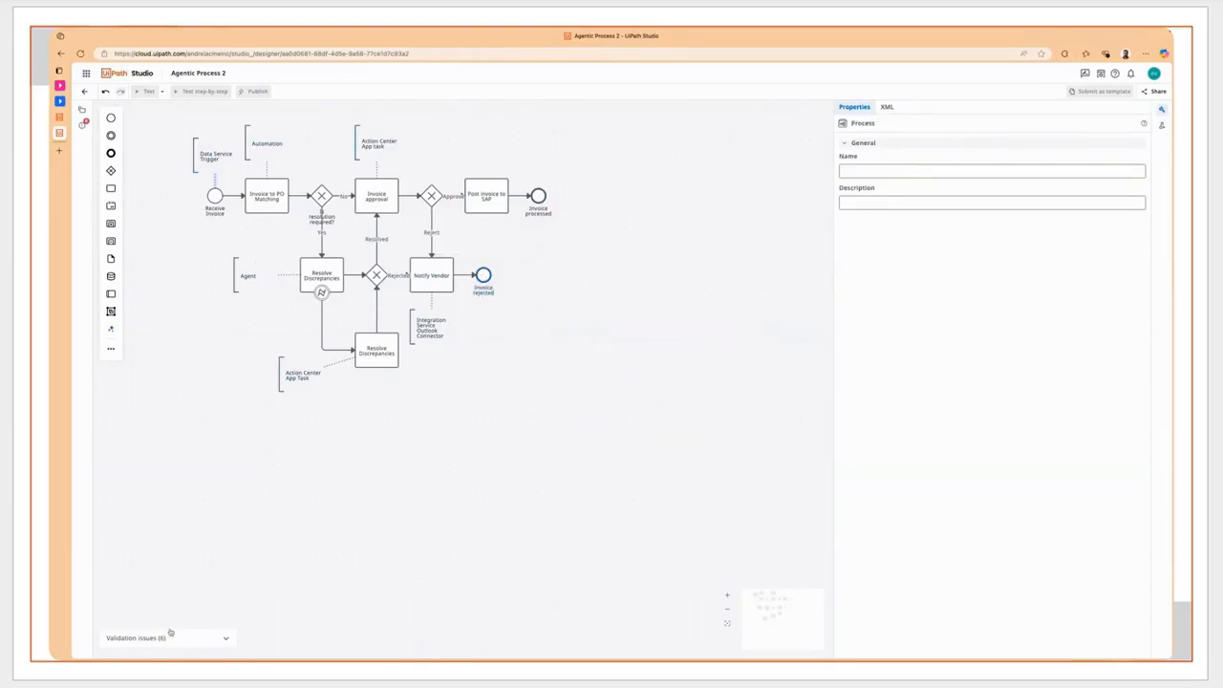